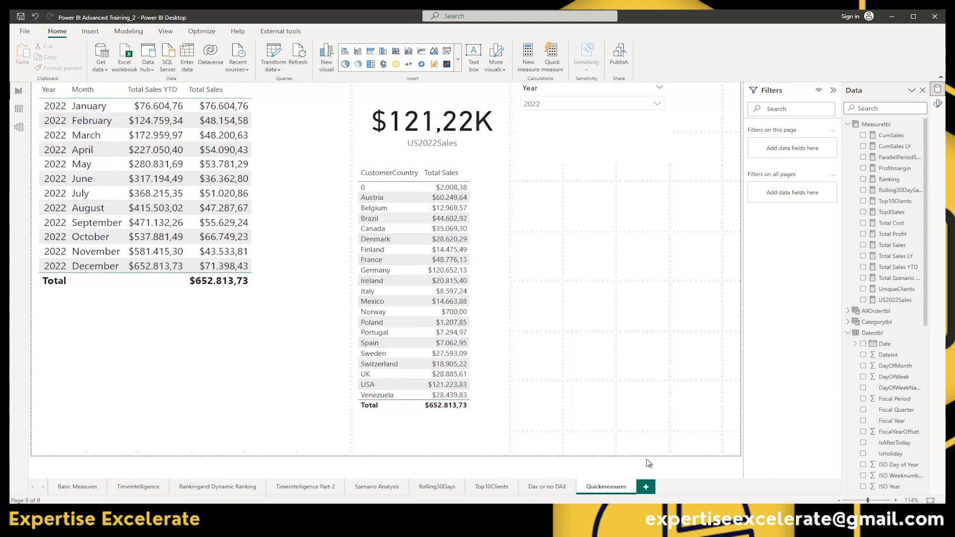
Step: Add a new report page and rename it "Customer Classification"
click(646, 486)
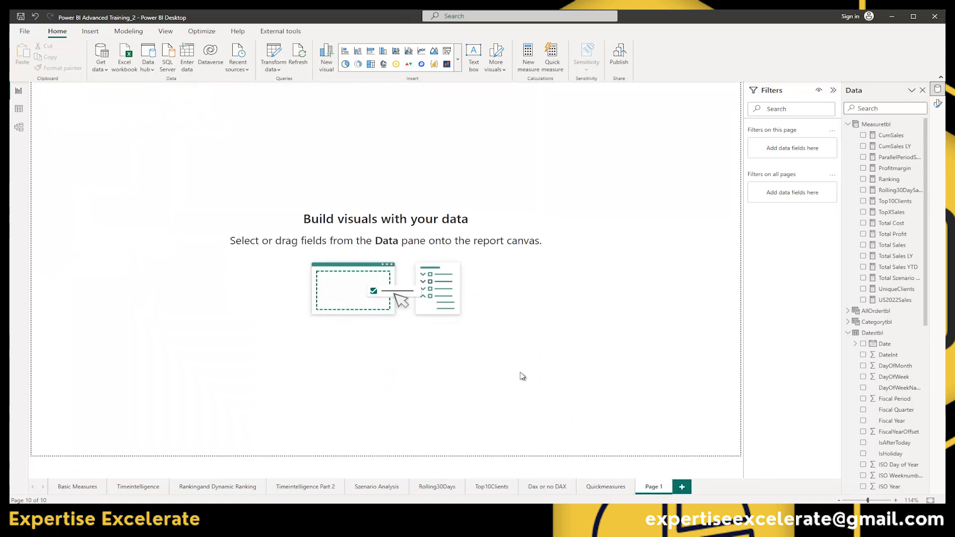
double_click(655, 487)
text(Customer)
text( Classifi)
text(cation)
key(Return)
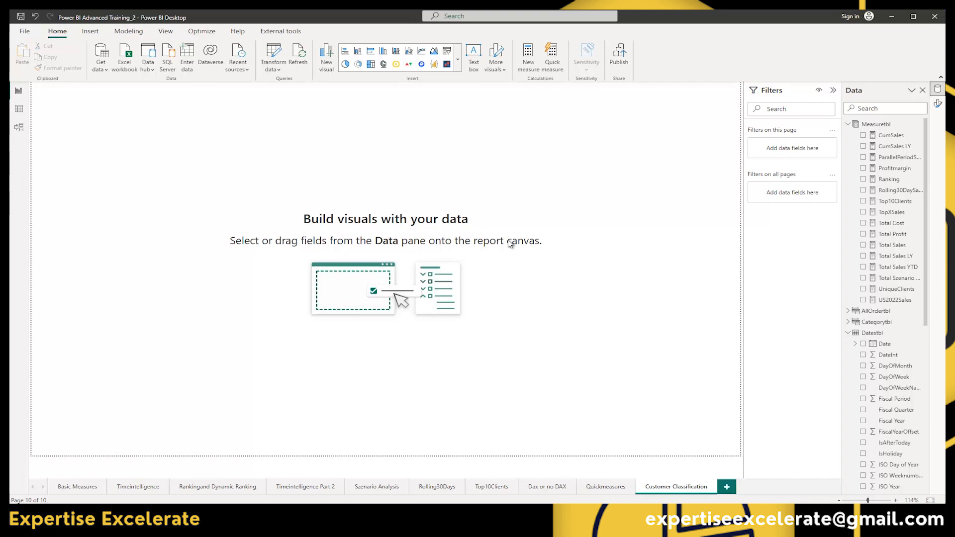
Step: Create a manually entered table with the columns Classification, Min and Max
click(186, 57)
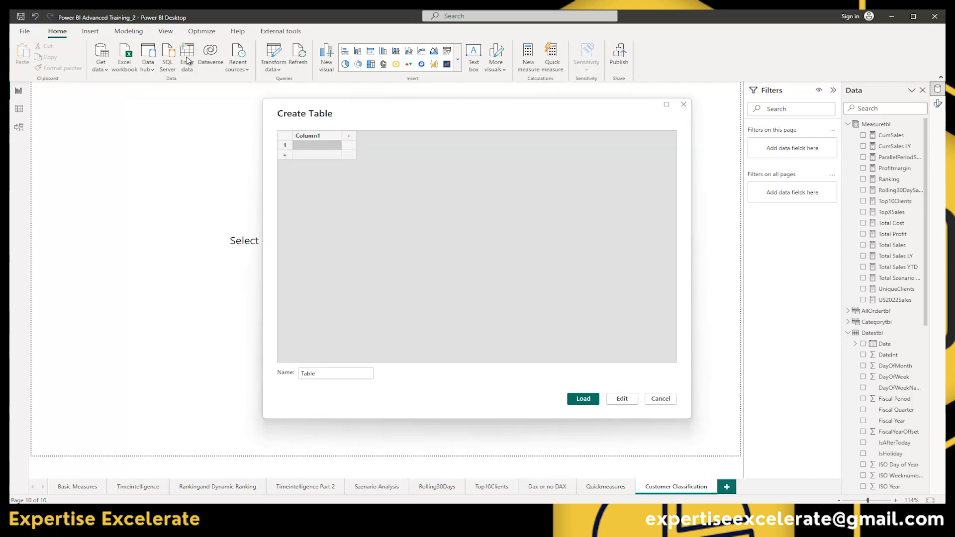
click(318, 138)
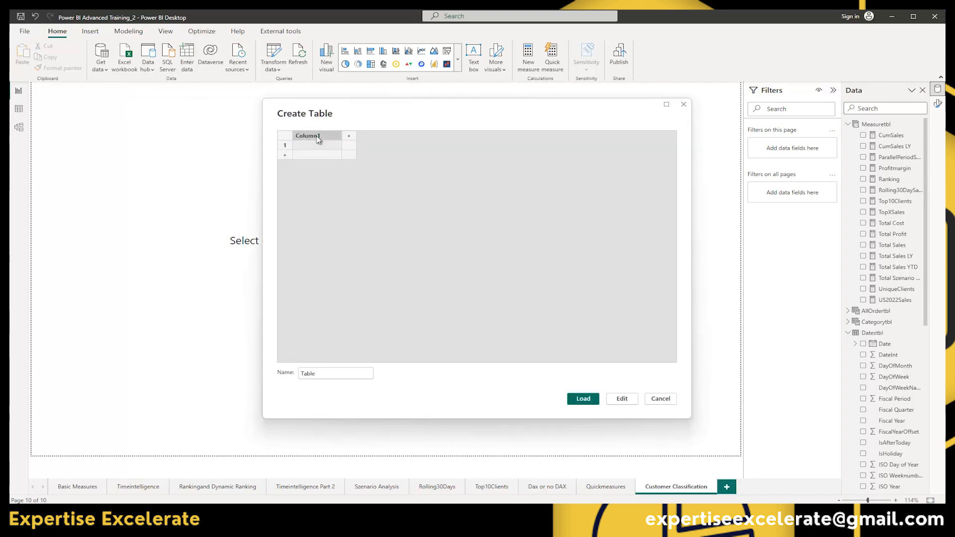
text(Classification)
key(Tab)
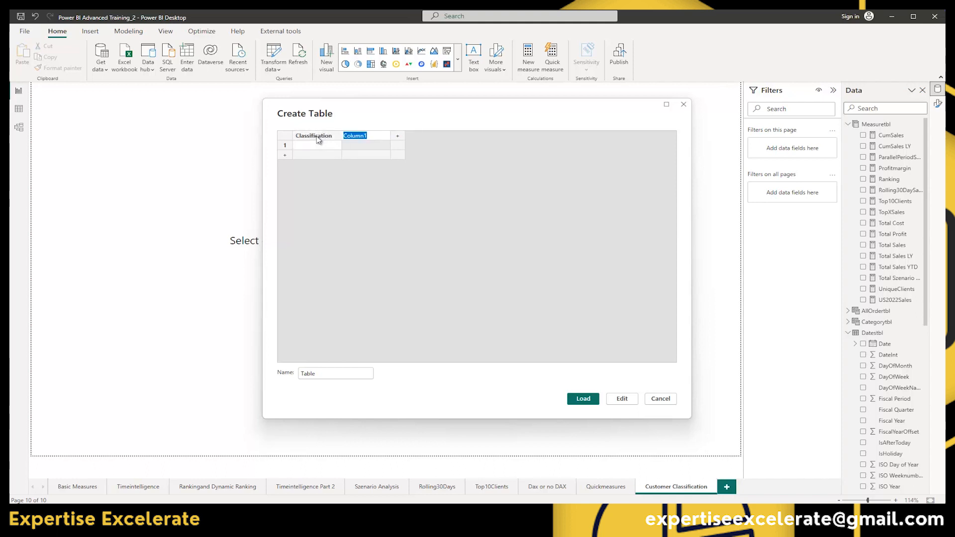
text(Min)
key(Tab)
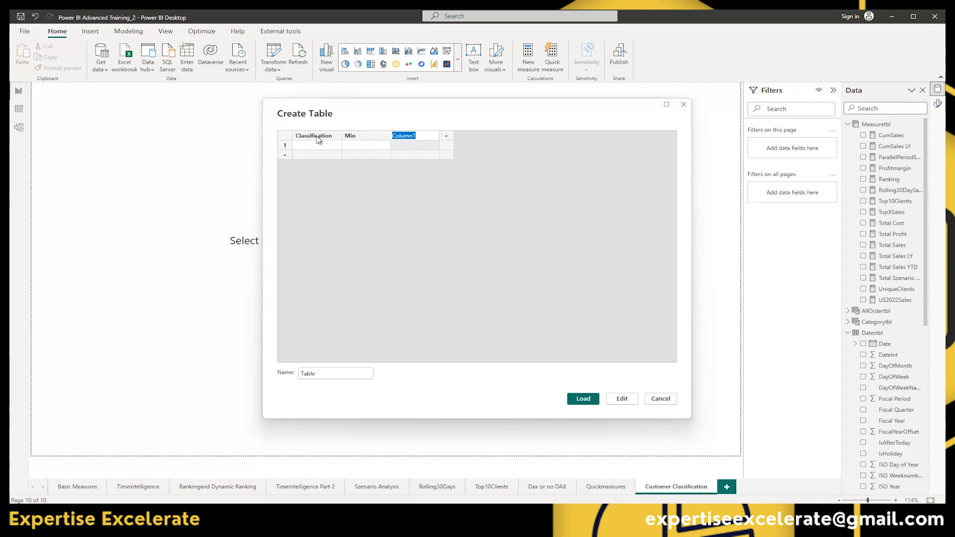
text(Max)
Step: Fill the Classification column with three rows: Top, Average and Bad
click(316, 145)
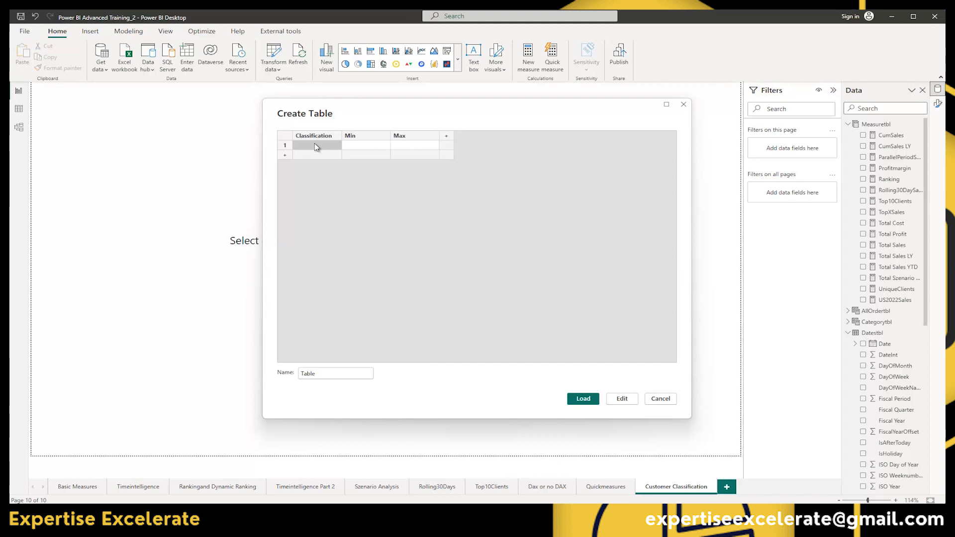
text(Top)
click(317, 156)
text(Average)
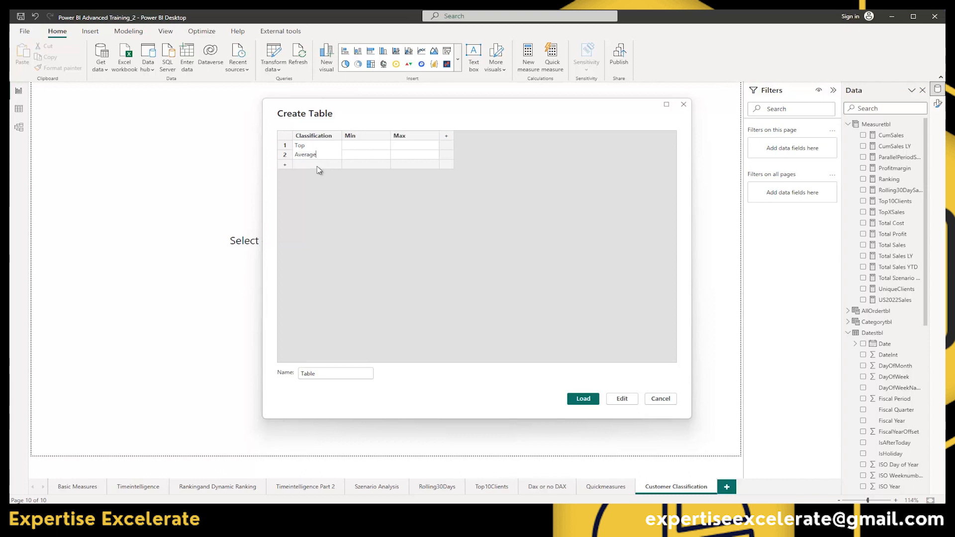
click(317, 166)
text(Bad)
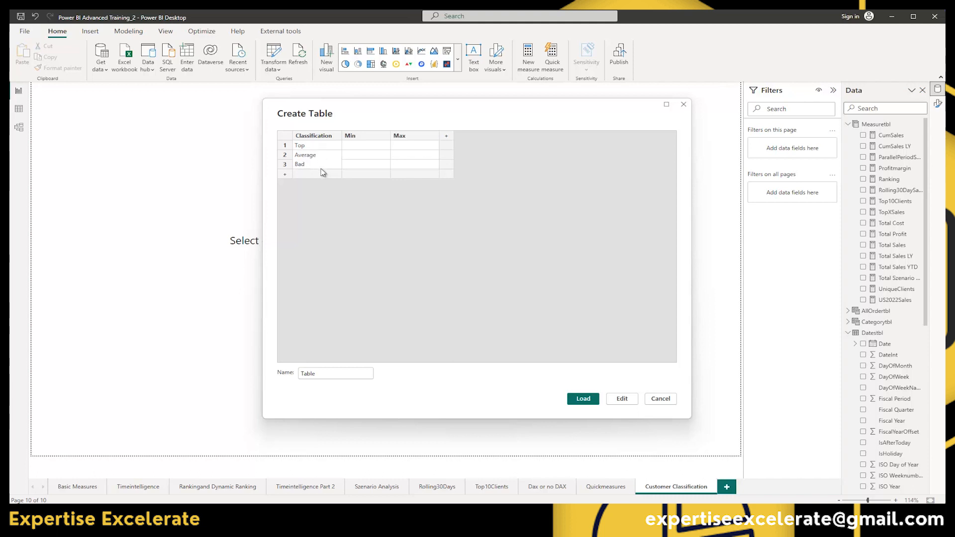
Step: Enter the Min and Max values: 1 and 5 for Top, 6 and 20 for Average, 21 and 1000 for Bad
click(362, 148)
click(407, 147)
click(359, 157)
text(6)
click(413, 158)
text(20)
click(379, 164)
text(21)
key(Tab)
text(1000)
click(411, 155)
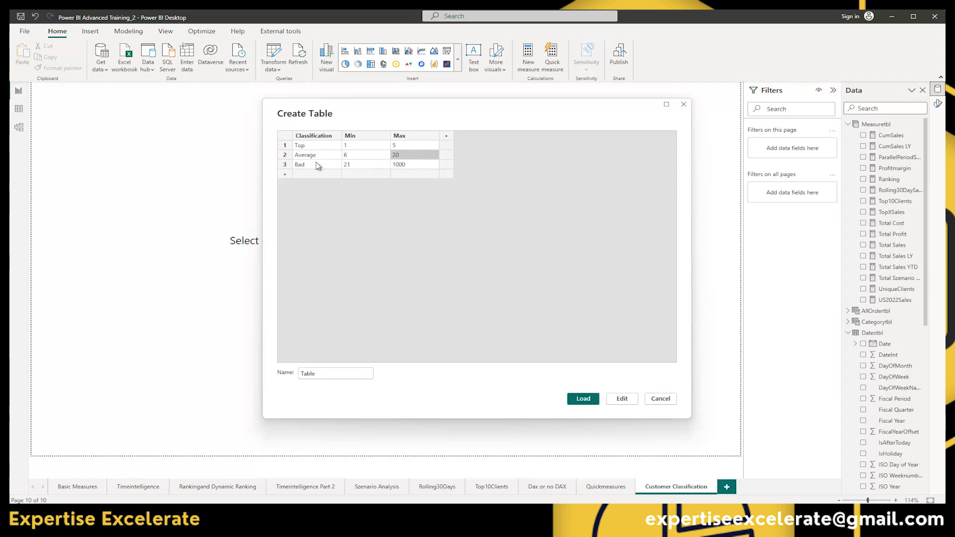
click(402, 167)
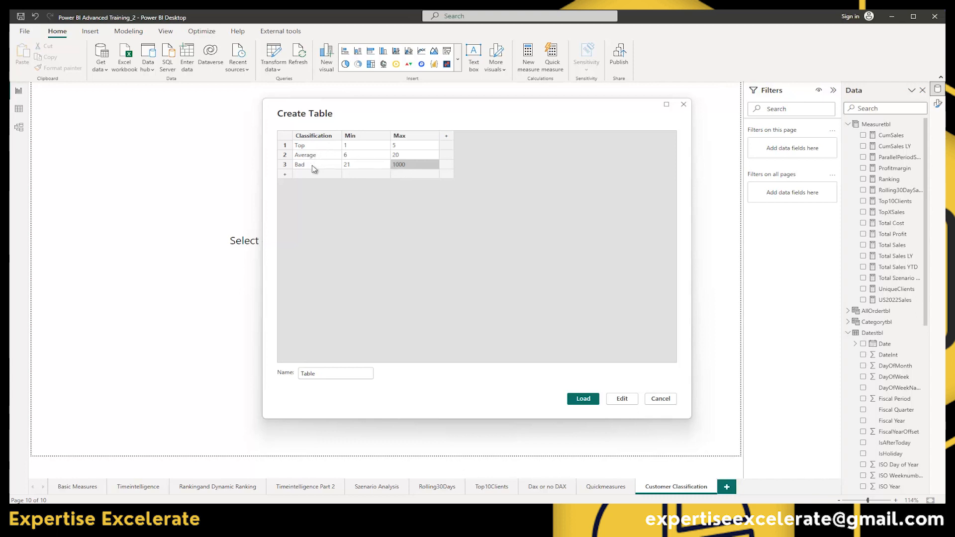
Step: Name the new table CustomerClassificationtbl and load it into the model
click(309, 373)
double_click(308, 373)
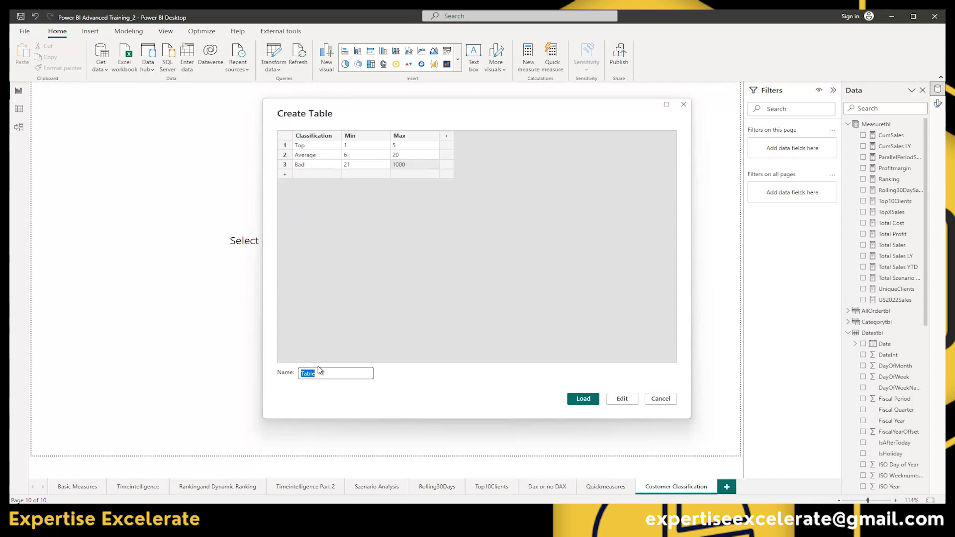
text(CustomerClassificationt)
click(583, 399)
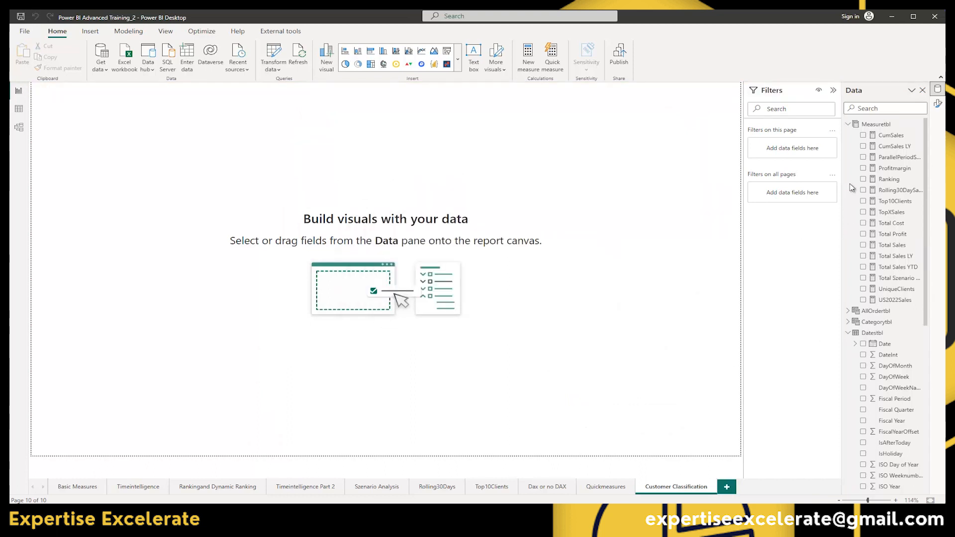
Step: Collapse the expanded tables in the field list and inspect the rows of CustomerClassificationtbl in the data view
click(848, 125)
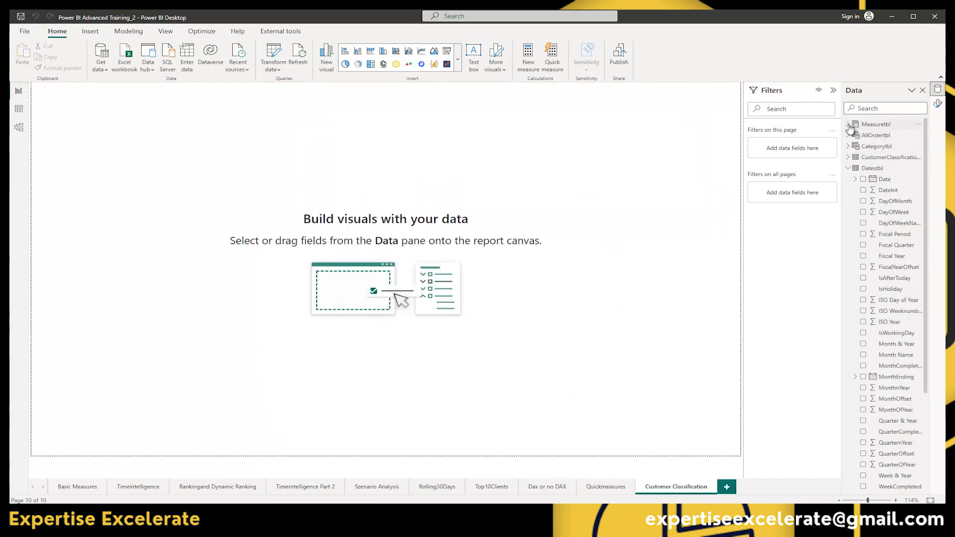
click(848, 169)
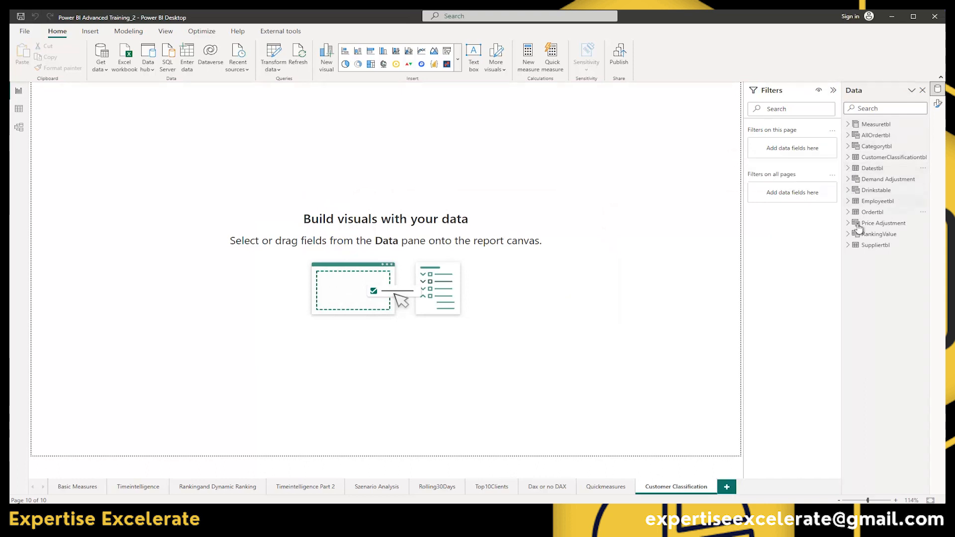
click(885, 159)
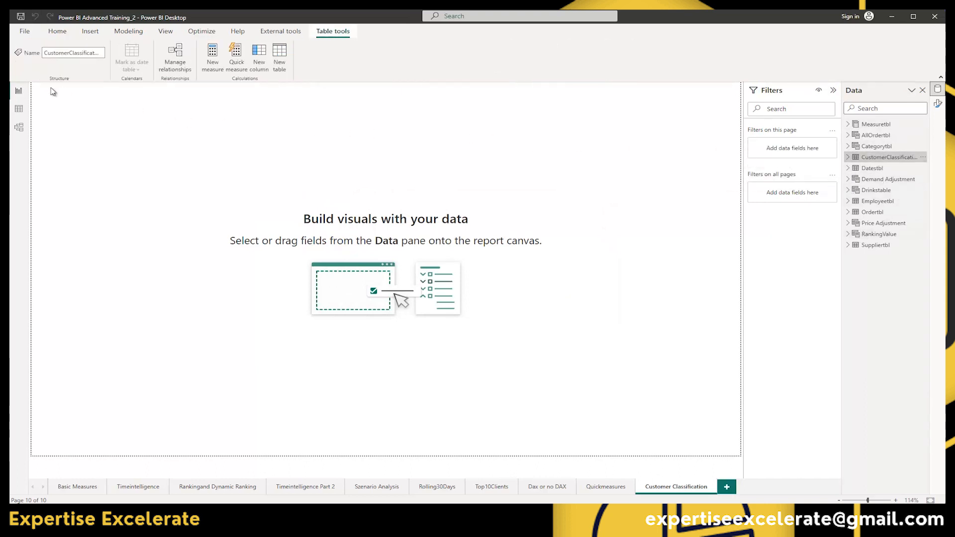
click(19, 110)
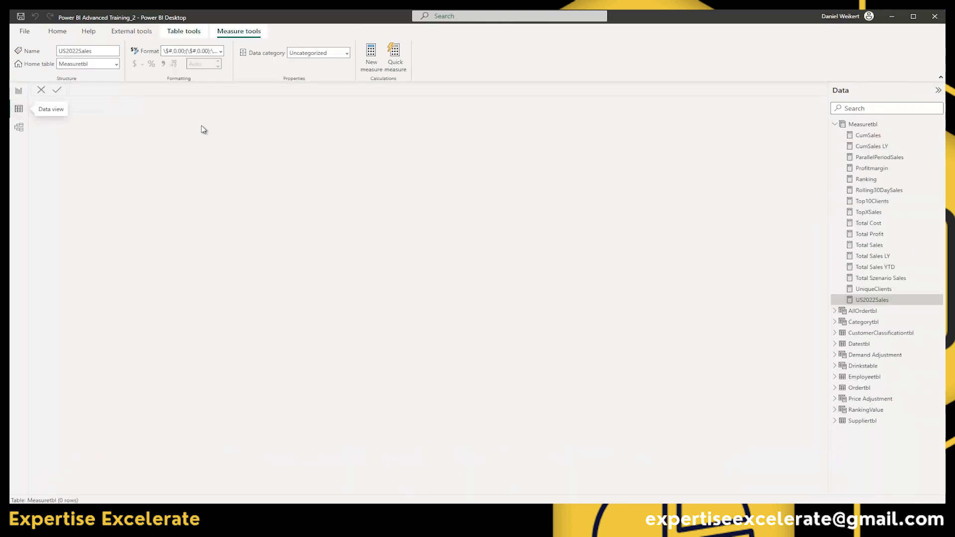
click(836, 124)
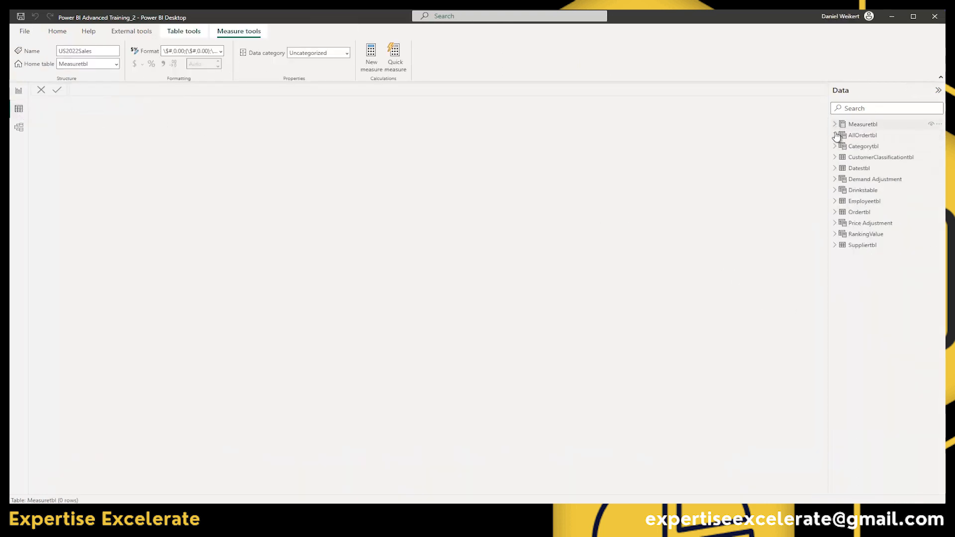
click(876, 158)
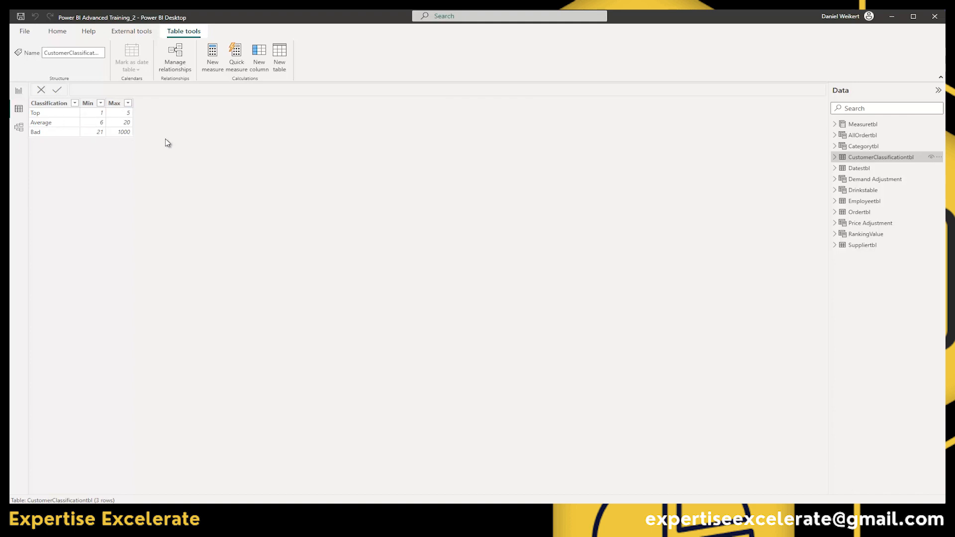
Step: Examine the editable source data of CustomerClassificationtbl in Power Query, then close and apply without editing
click(56, 34)
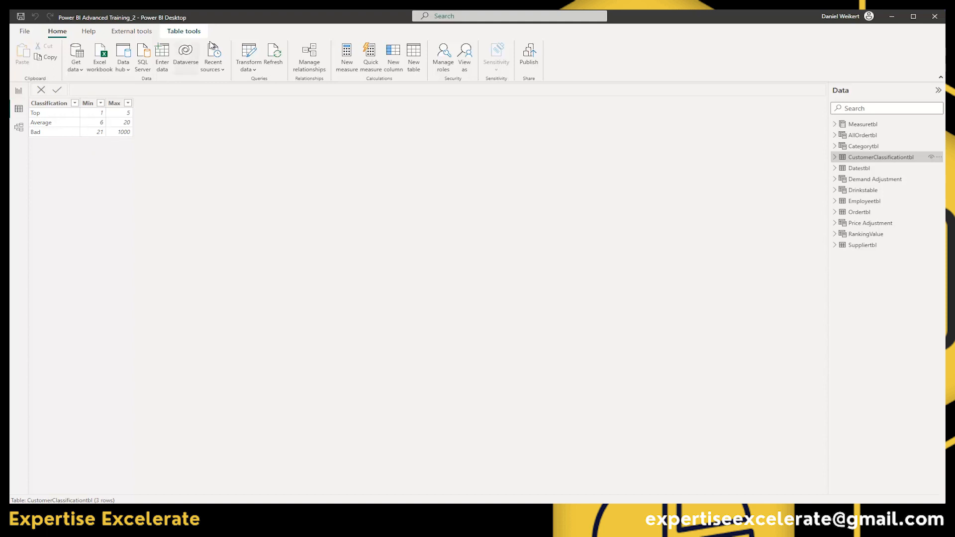
click(246, 53)
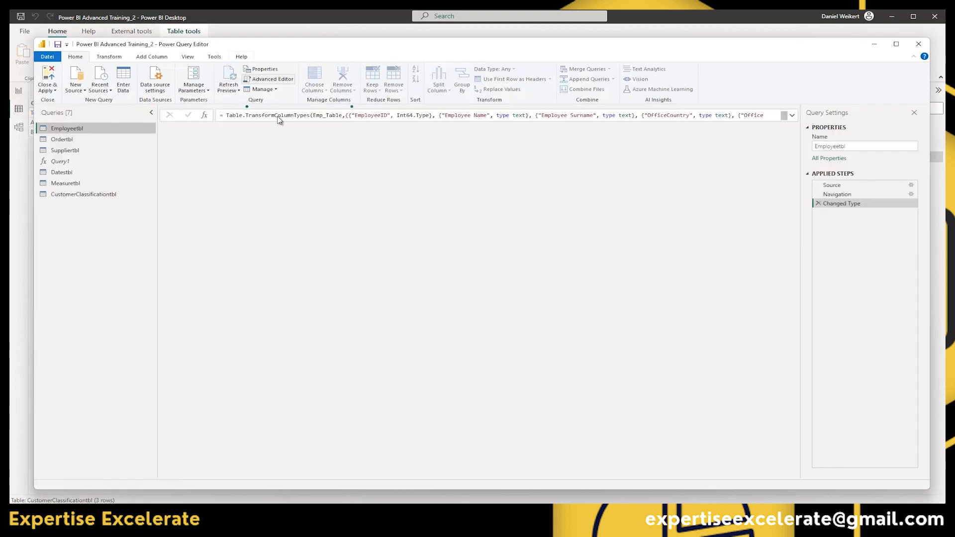
click(208, 130)
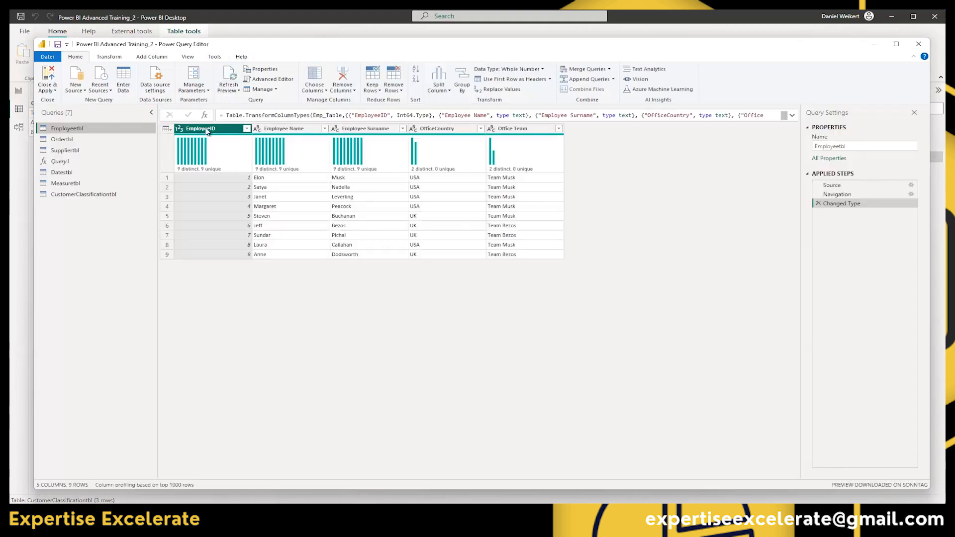
click(73, 198)
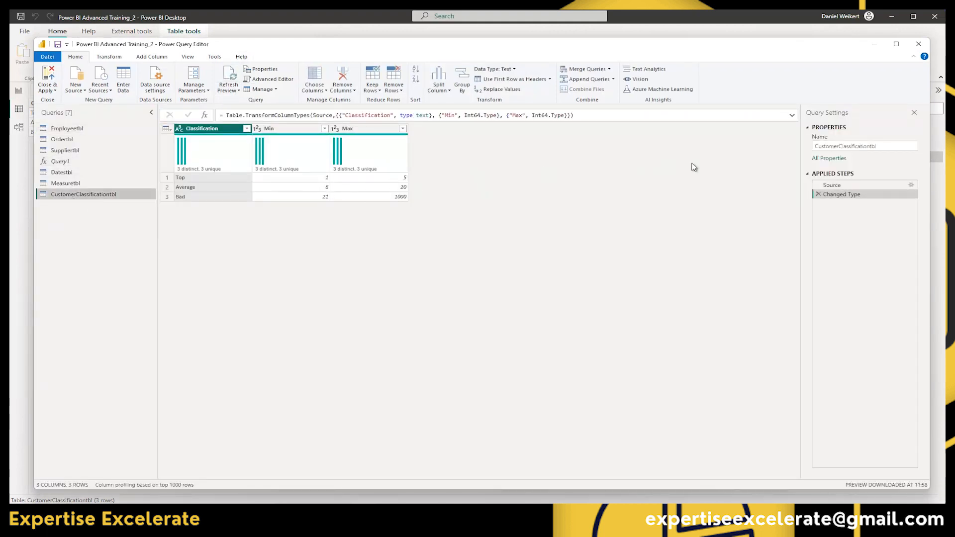
click(913, 185)
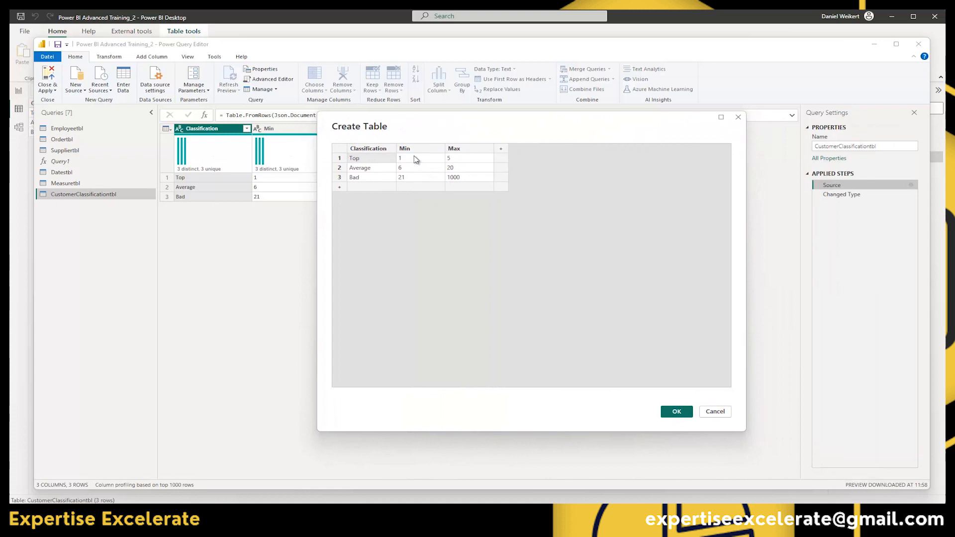
click(417, 159)
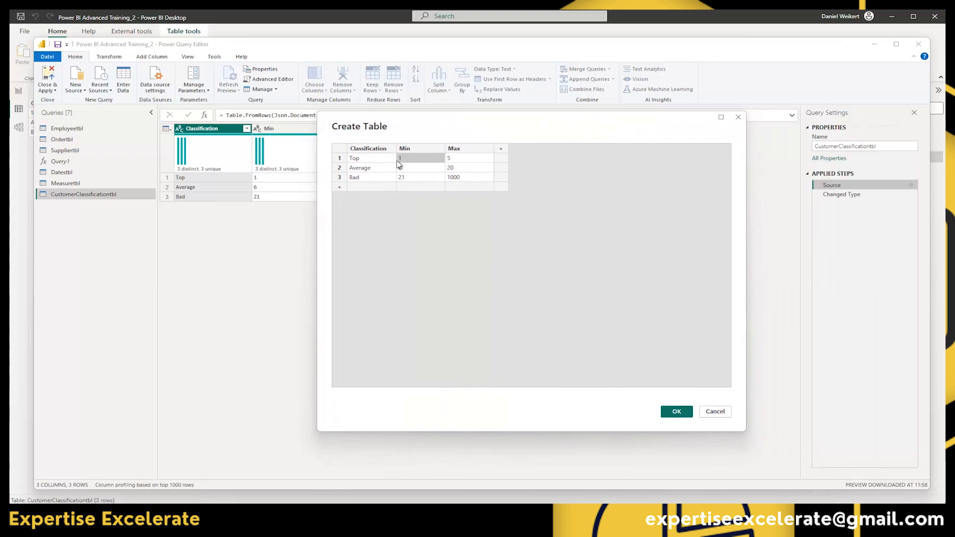
click(416, 159)
click(738, 116)
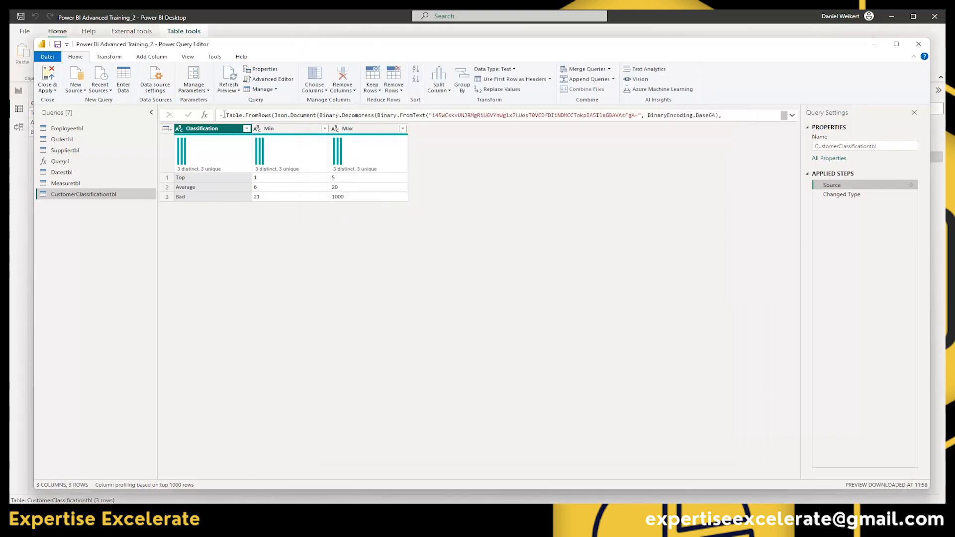
click(50, 74)
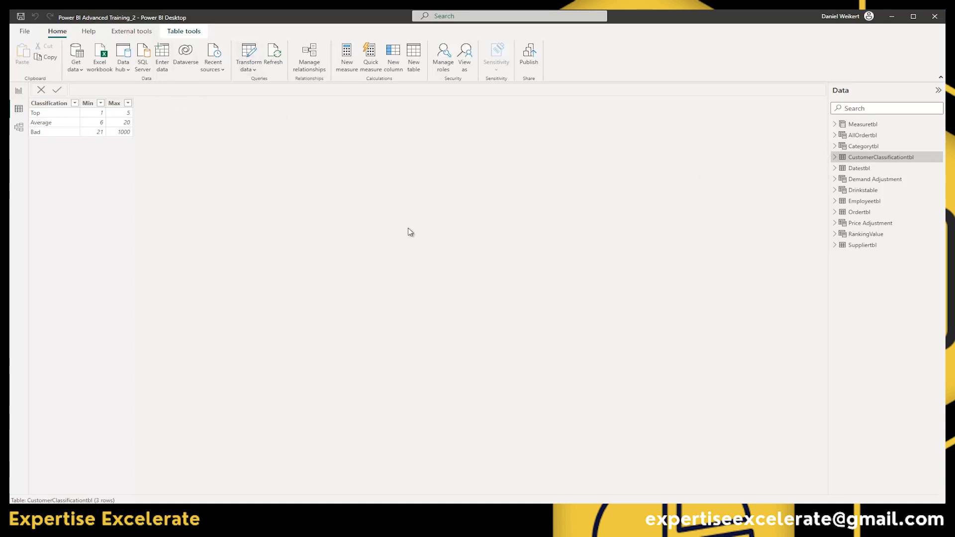
Step: Create a new measure named ClassifyCustomers in Measuretbl from the report view, with its formula starting on a second line
click(17, 92)
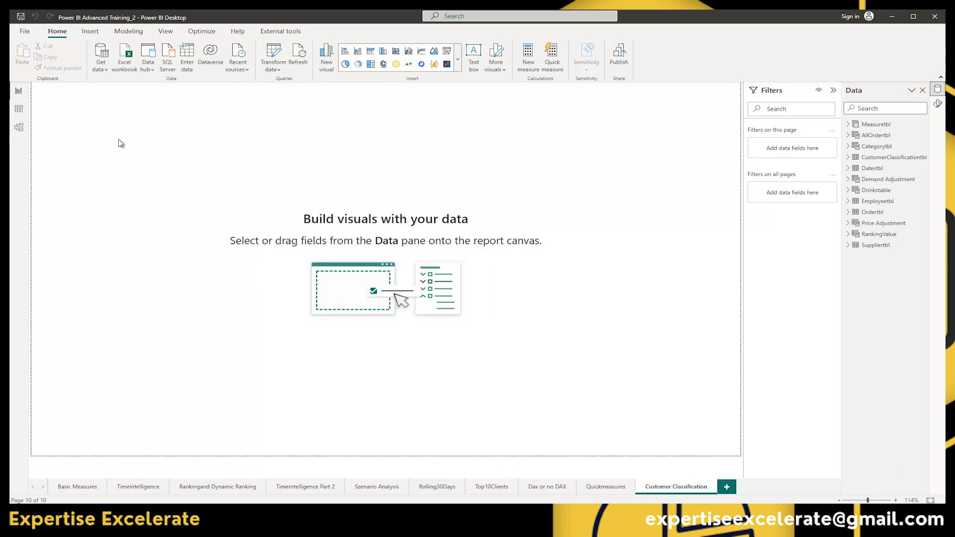
right_click(863, 125)
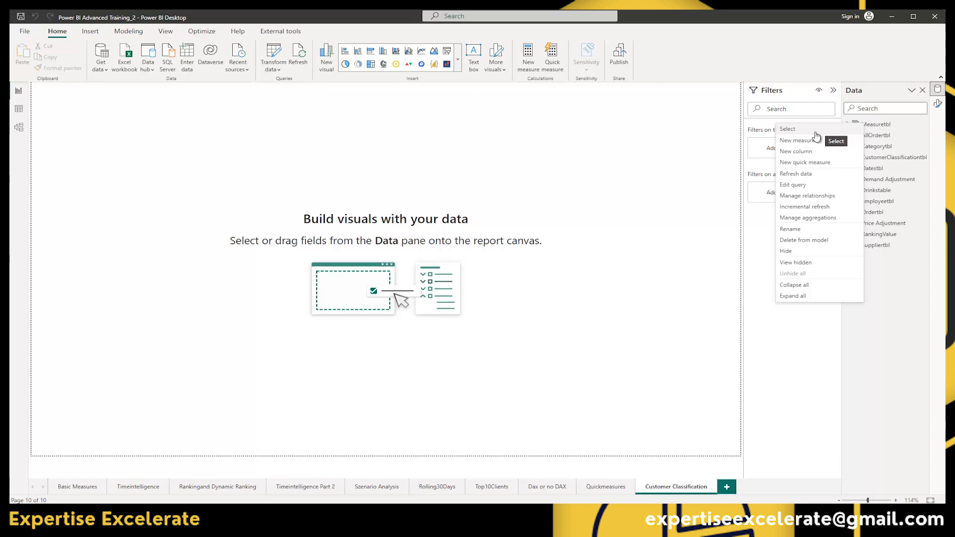
click(806, 143)
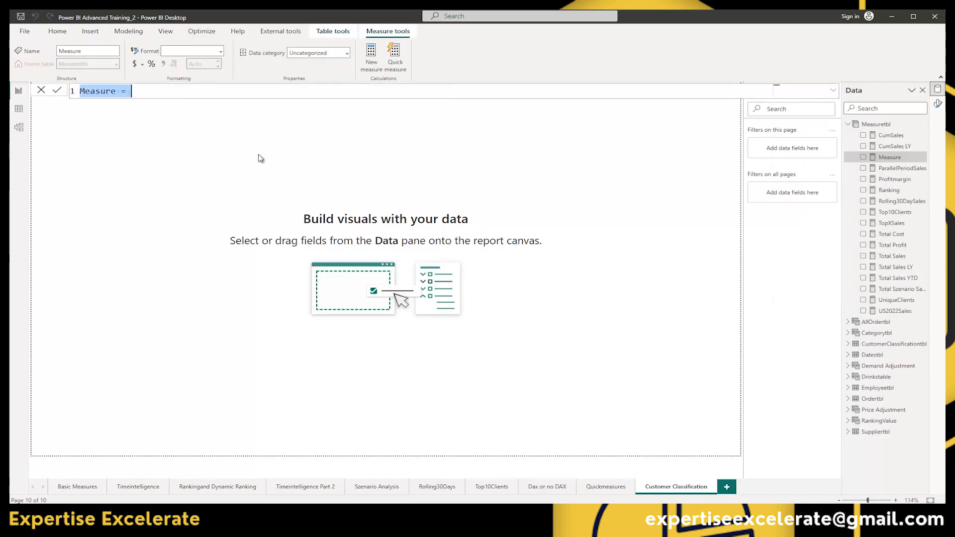
ctrl+scroll(165, 95, up, 4)
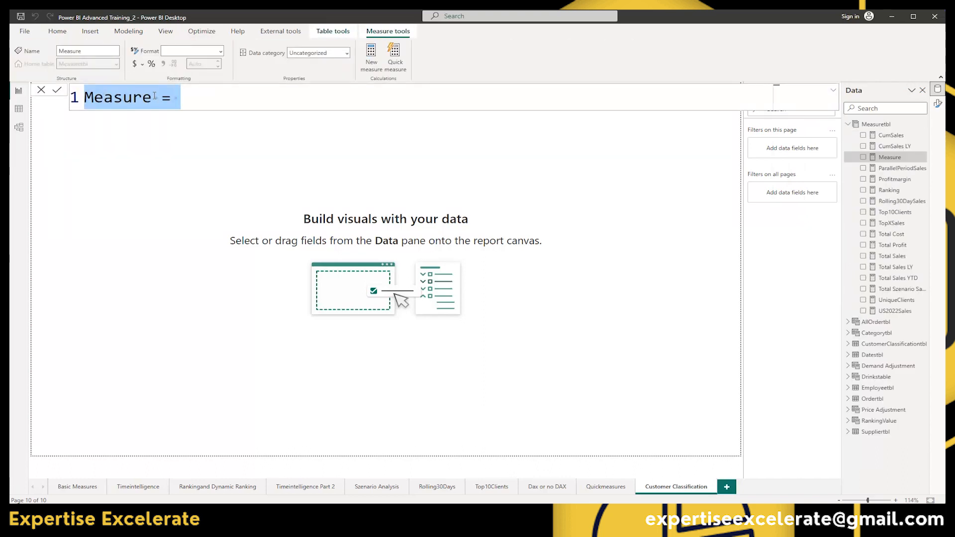
text(Classify)
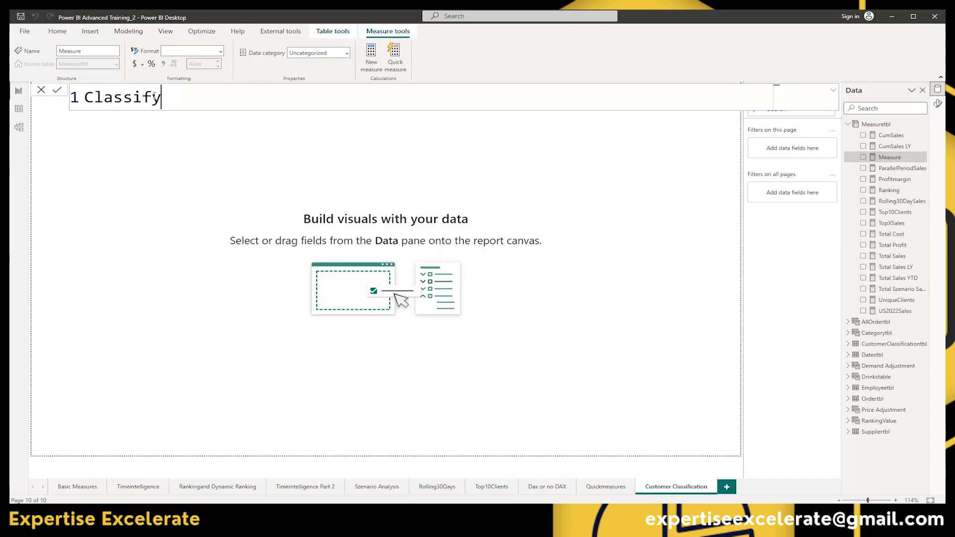
text(Customers)
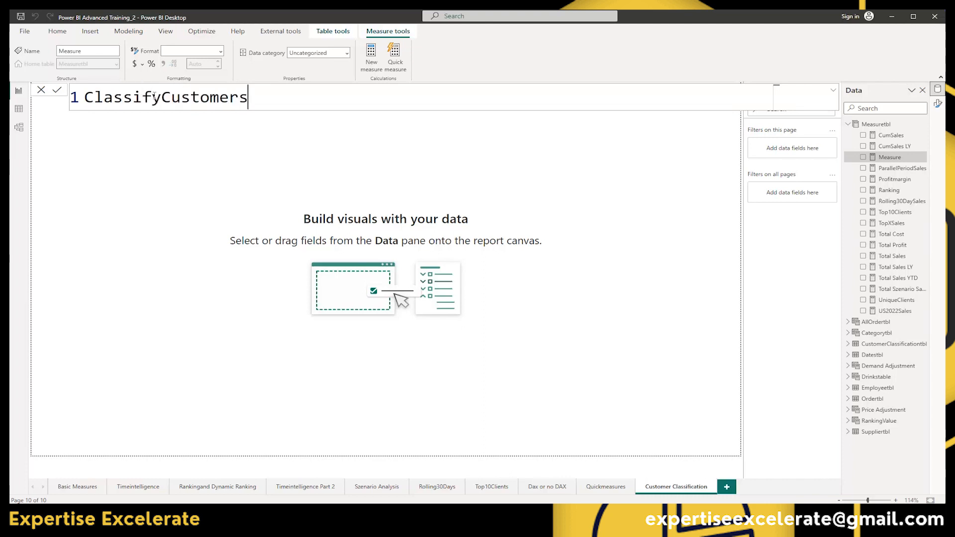
text( =)
key(shift+Return)
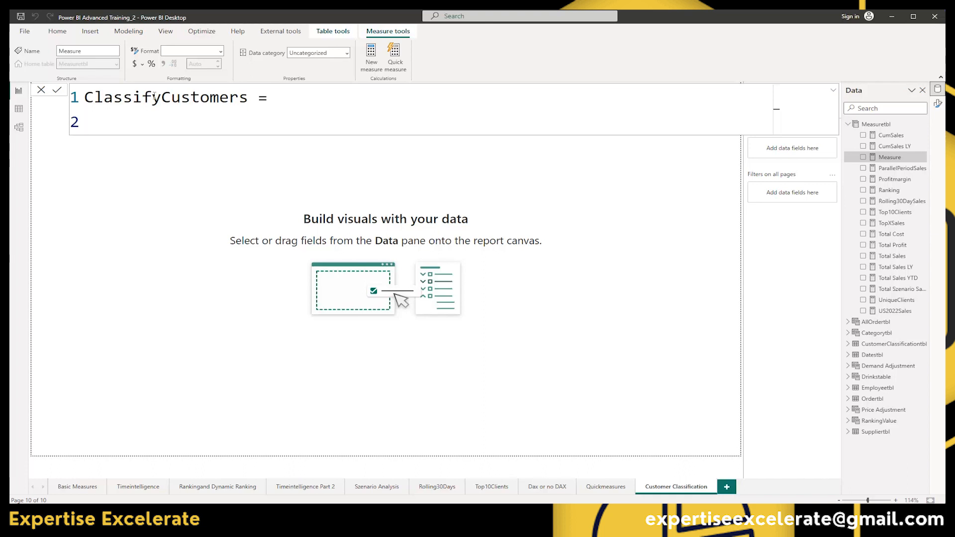
Step: Begin the ClassifyCustomers formula with CALCULATE, using [Total Sales] as its expression
text(Cal)
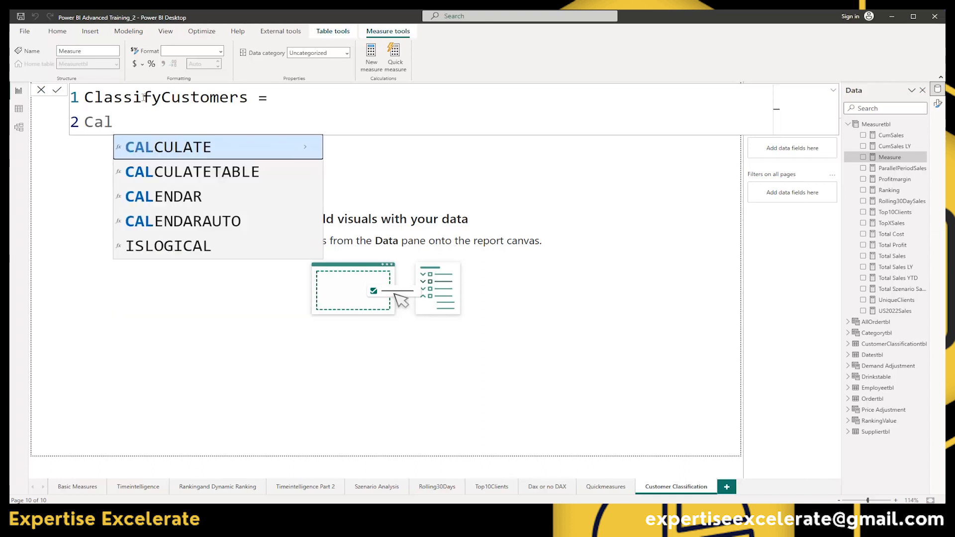
key(Tab)
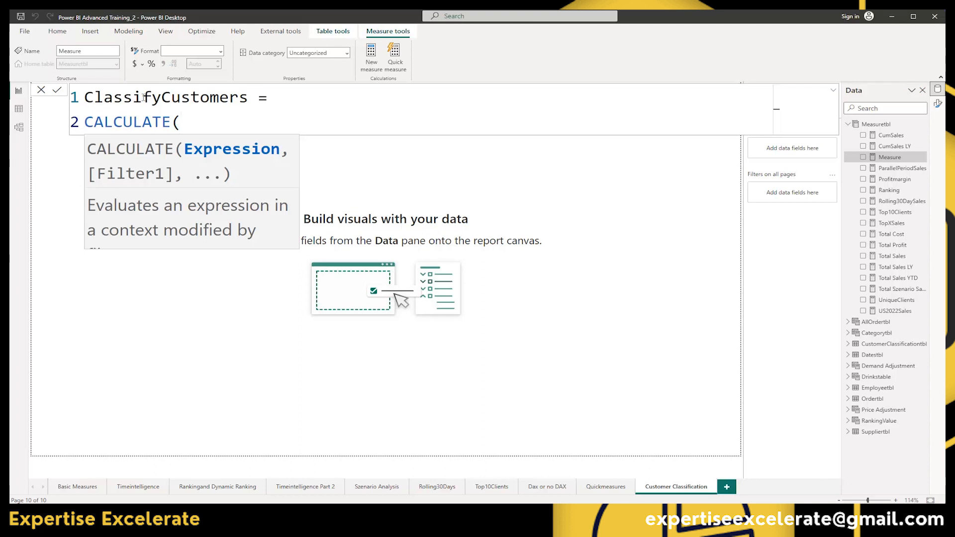
text(Tota)
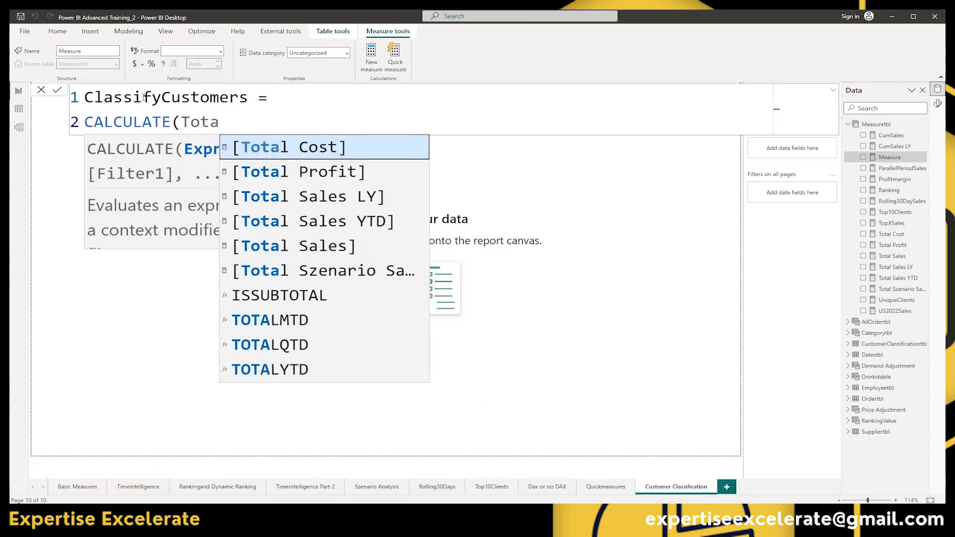
key(Down)
key(Down)
key(Down)
key(Down)
key(Tab)
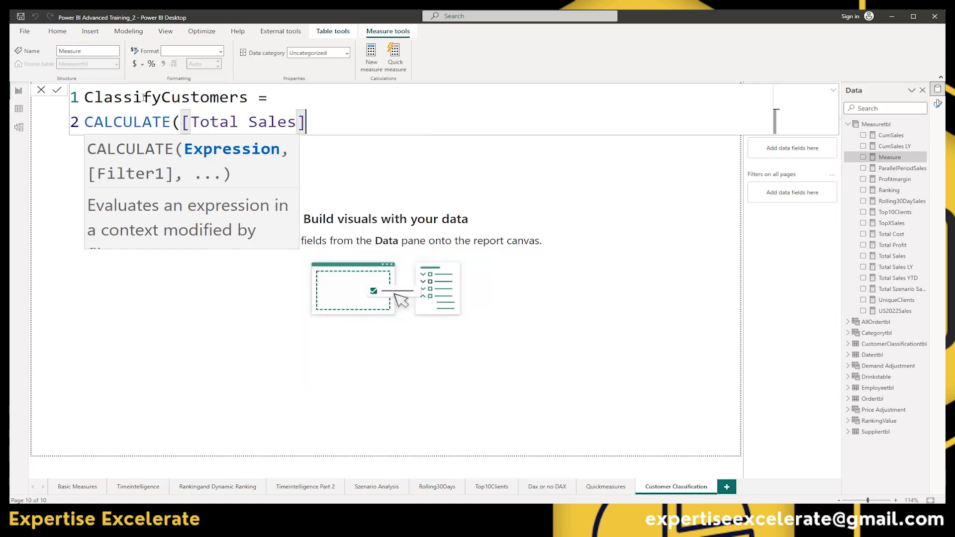
text(,)
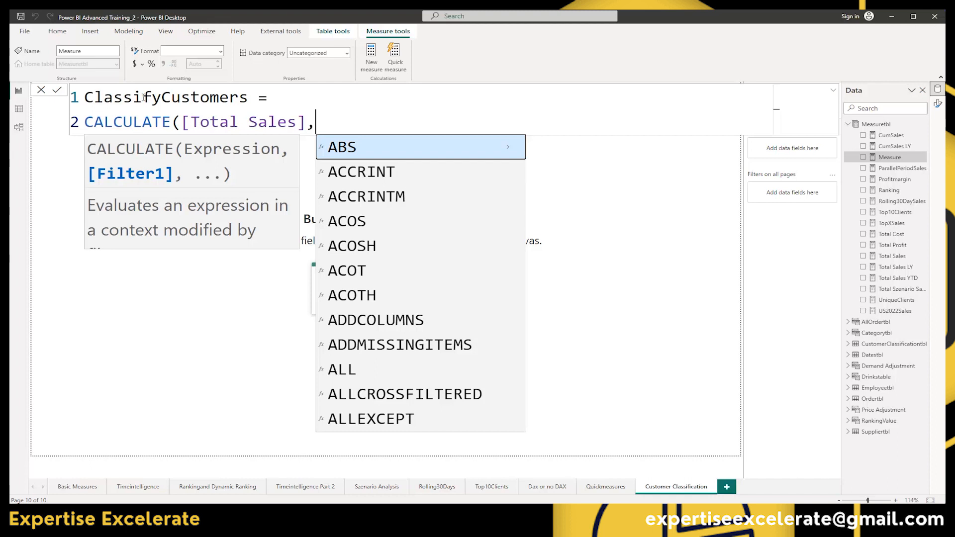
Step: Add a FILTER argument to CALCULATE that uses VALUES(Ordertbl[CustomerCompany]) as its table
text(Fil)
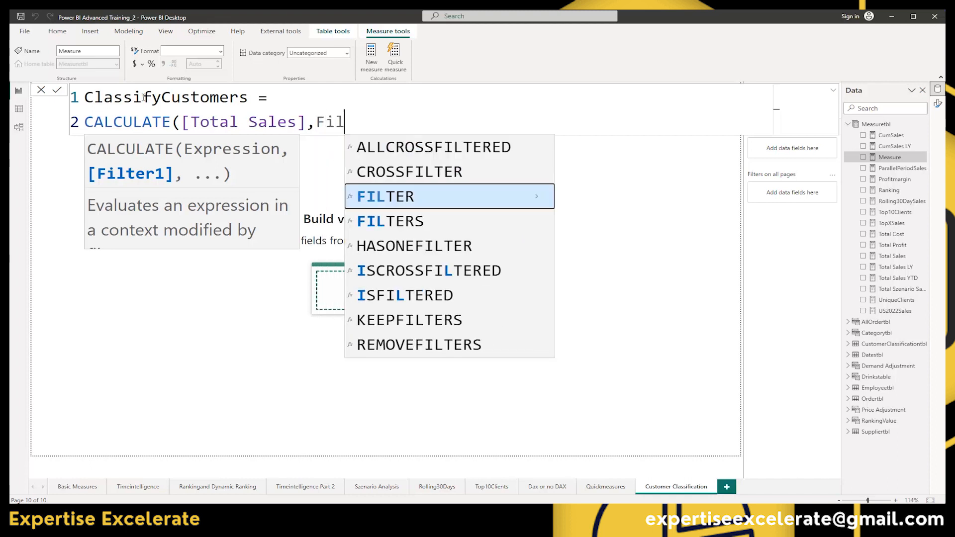
key(Tab)
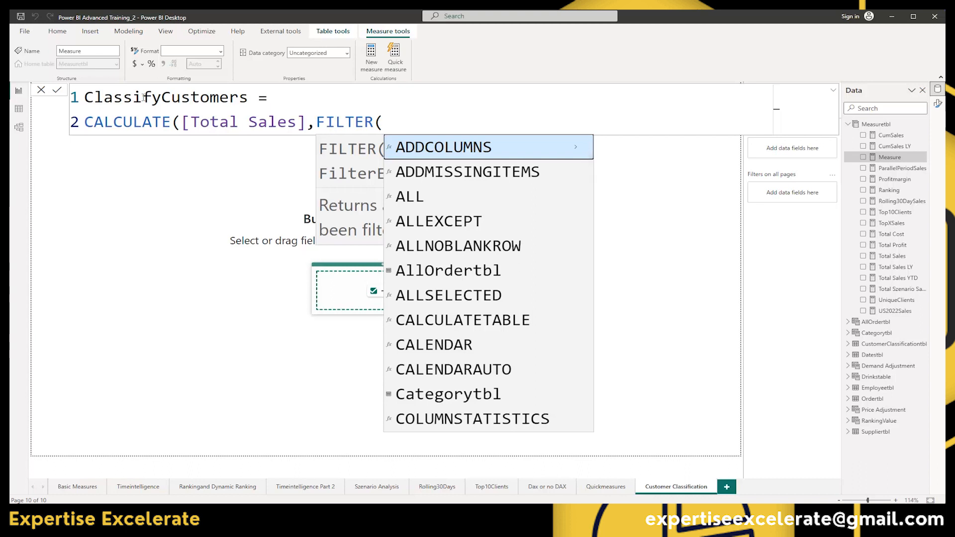
key(Escape)
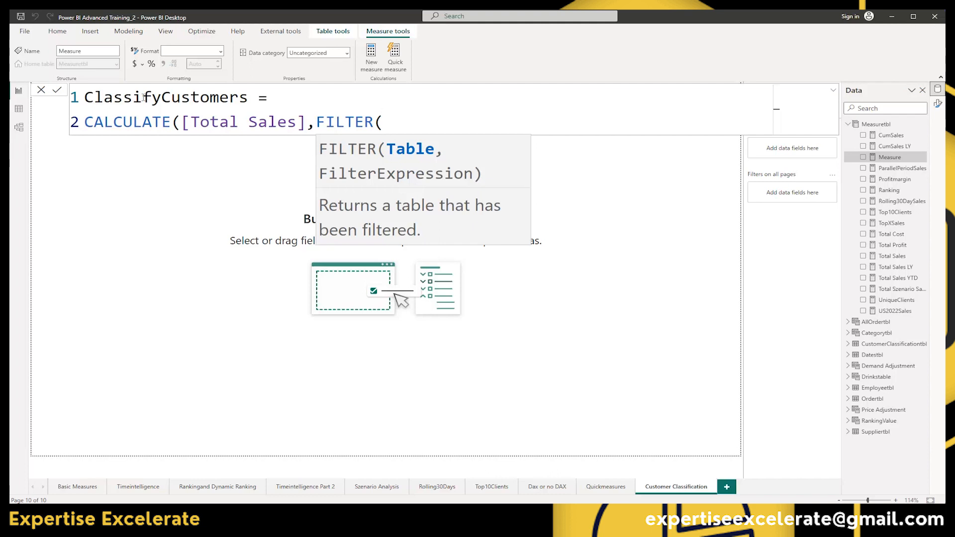
text(val)
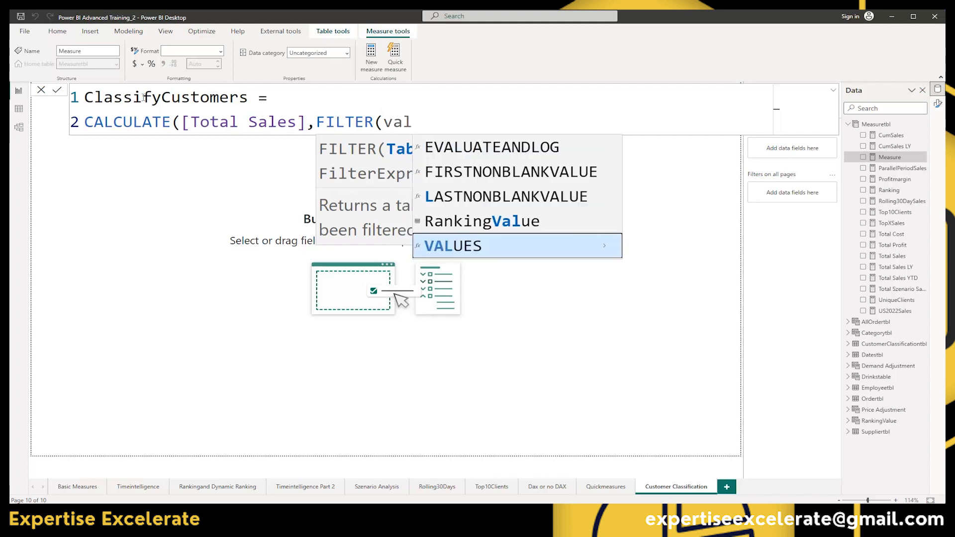
key(Tab)
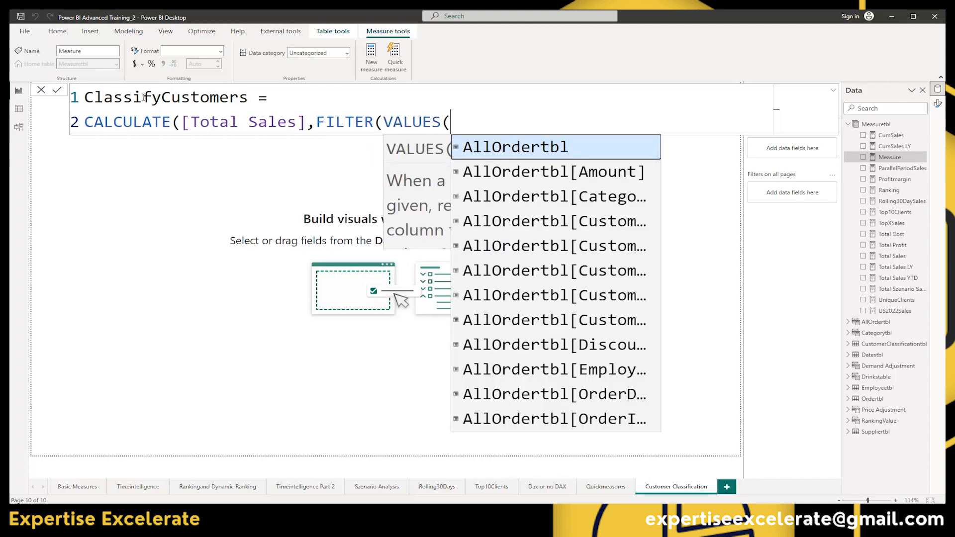
text(cu)
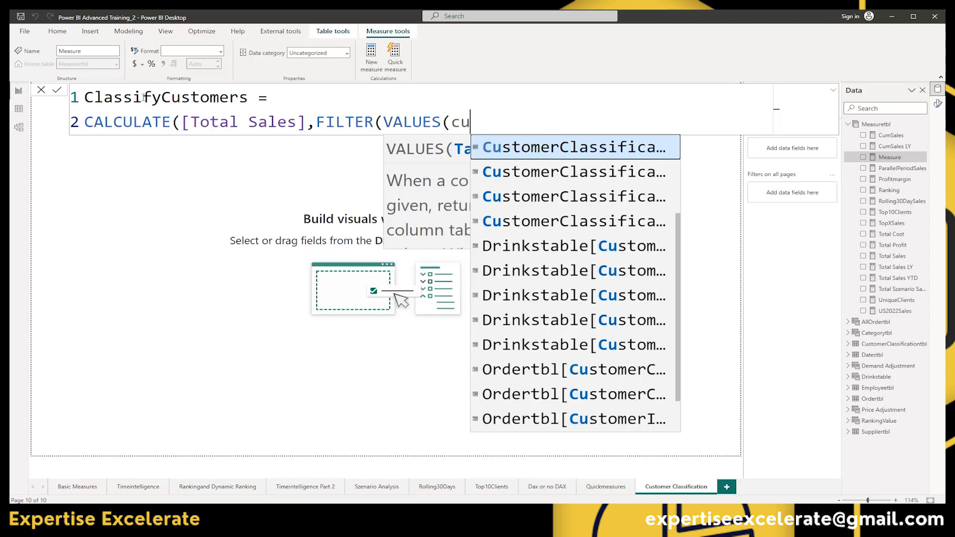
text(stomercom)
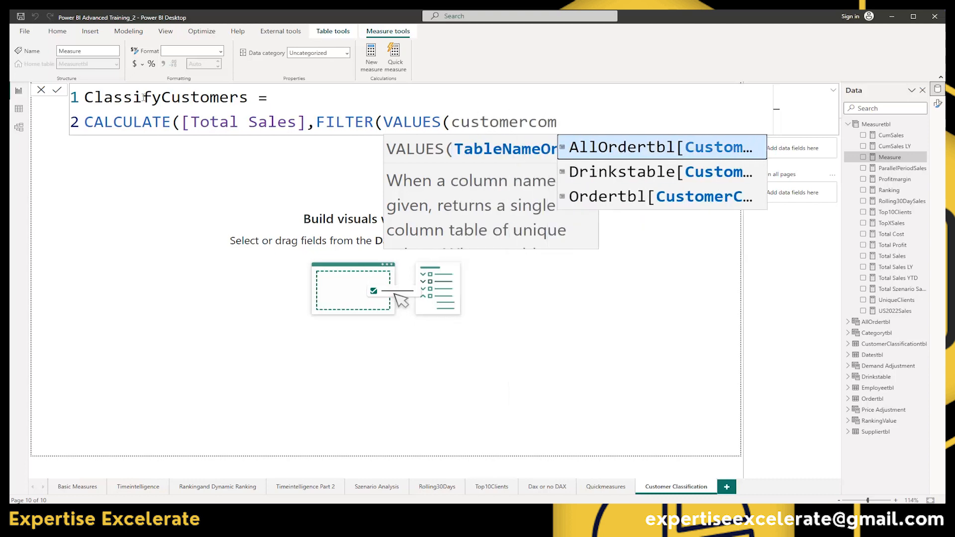
key(Down)
key(Down)
key(Tab)
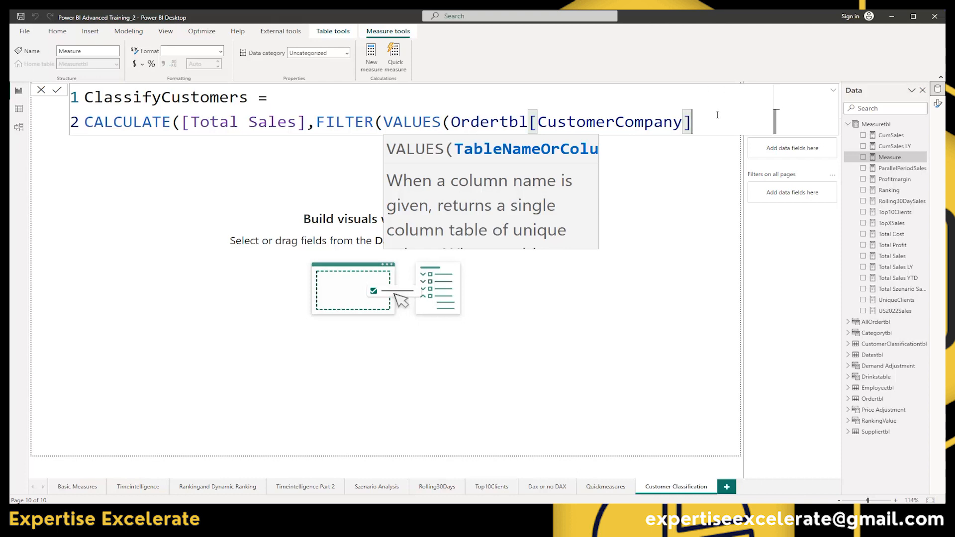
text())
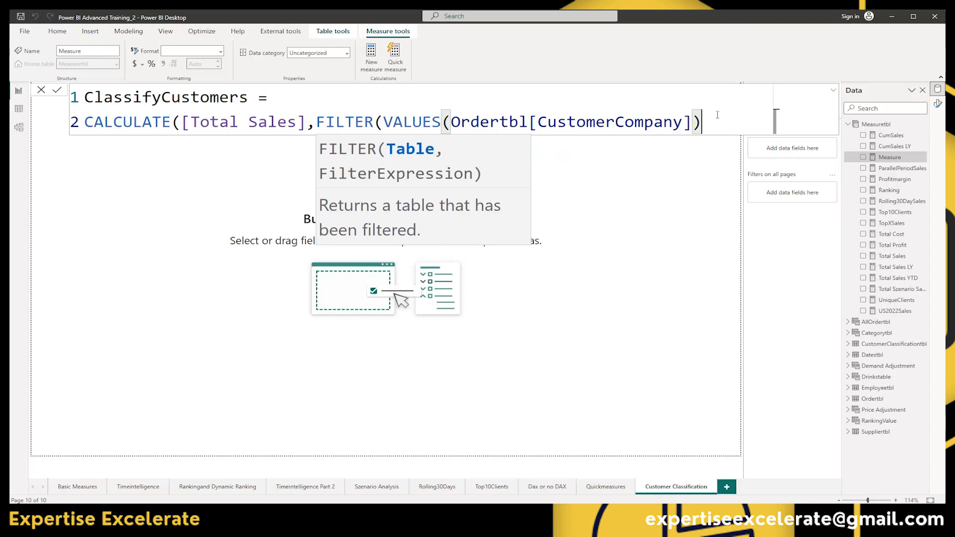
text(,)
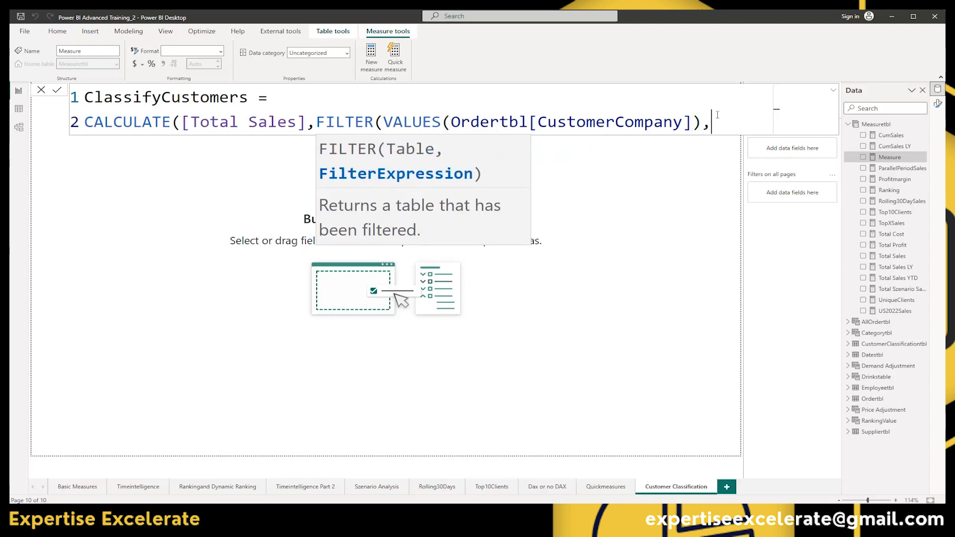
Step: Begin the filter expression on a third line with COUNTROWS containing a nested FILTER
key(shift+Return)
text(Cou)
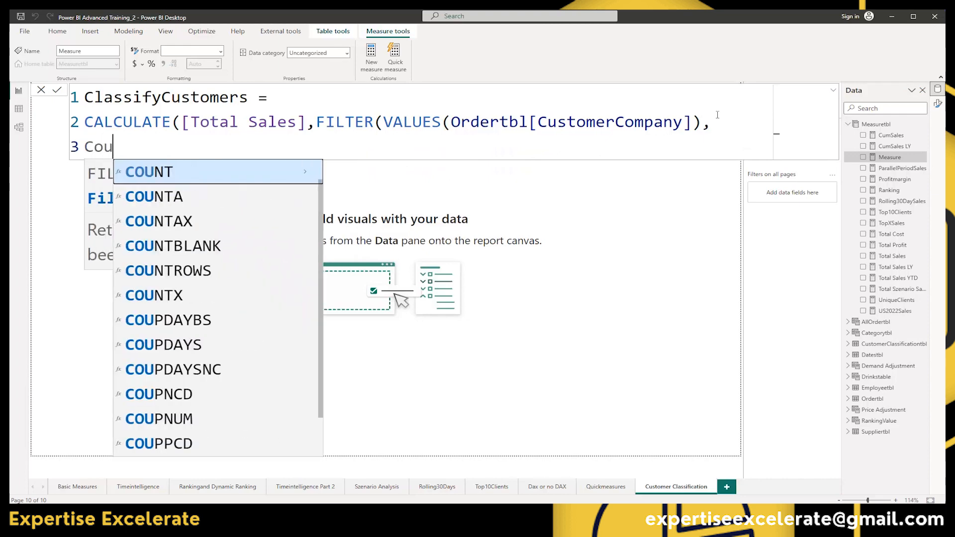
text(ntr)
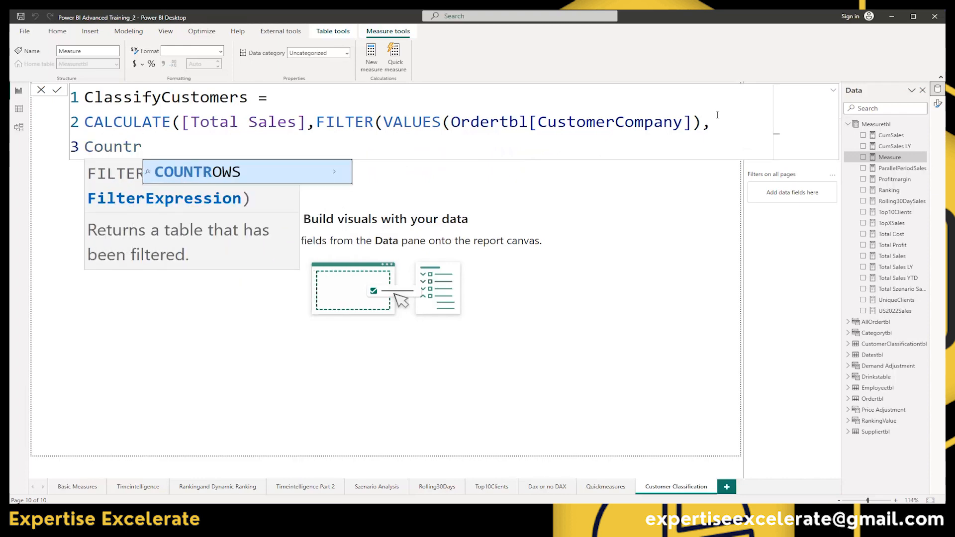
key(Tab)
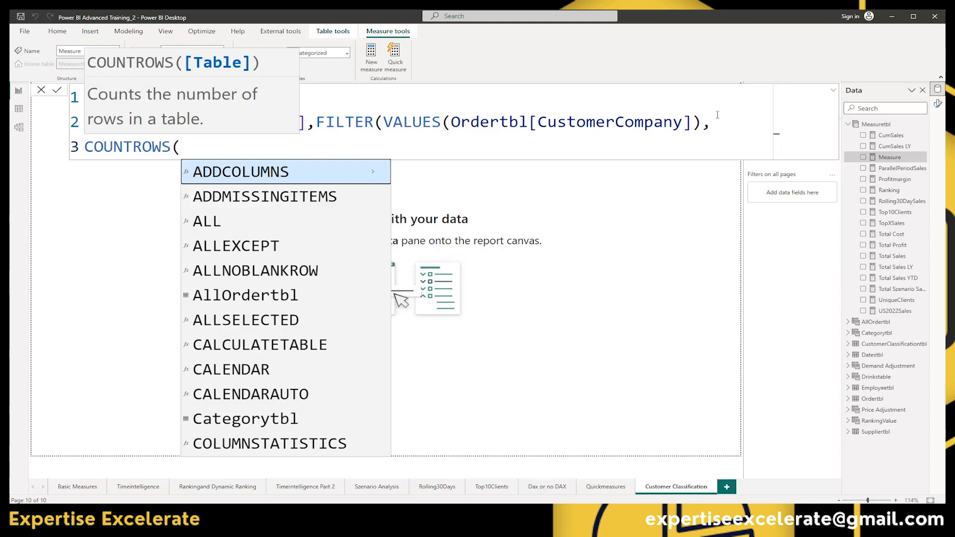
text(Filter)
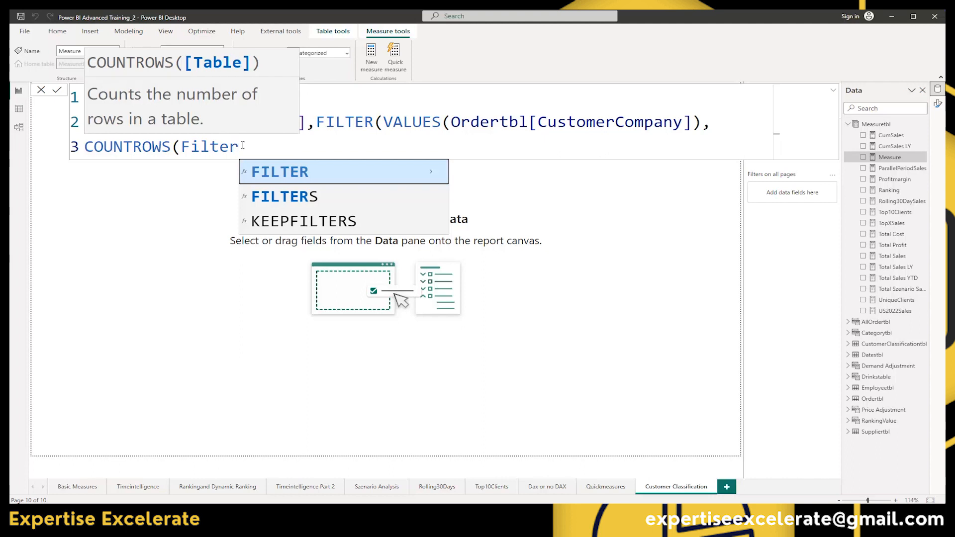
key(Tab)
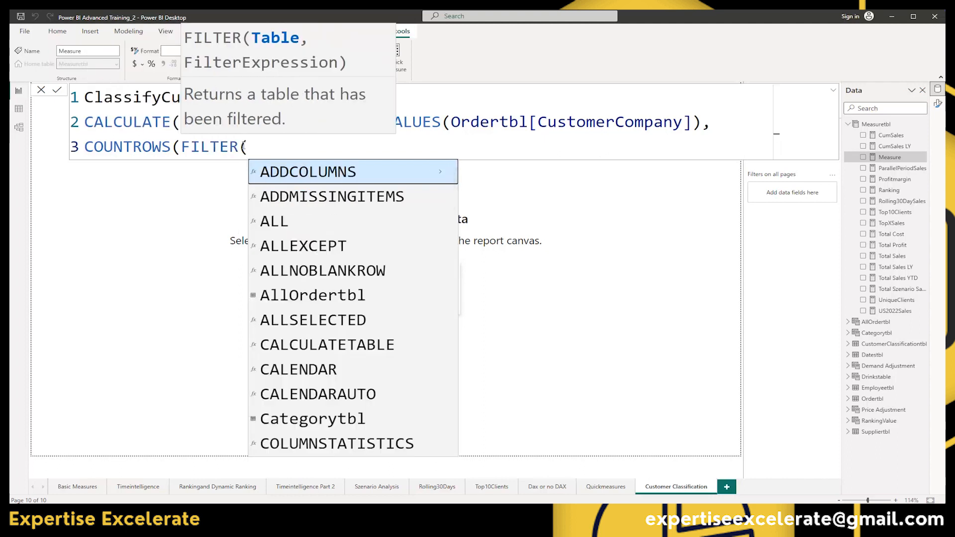
Step: Supply CustomerClassificationtbl as the table argument of the nested FILTER inside COUNTROWS
text(C)
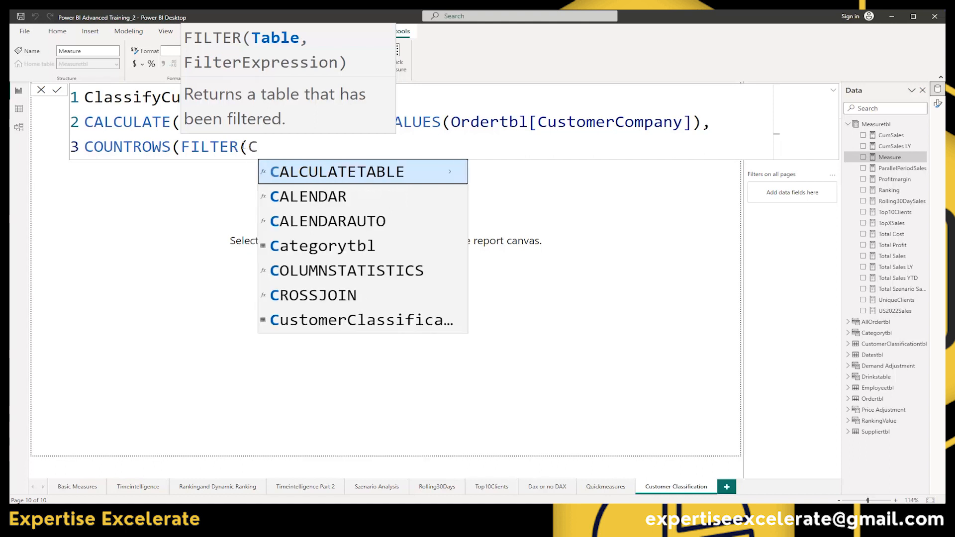
key(Down)
key(Down)
key(Down)
key(Down)
key(Down)
key(Down)
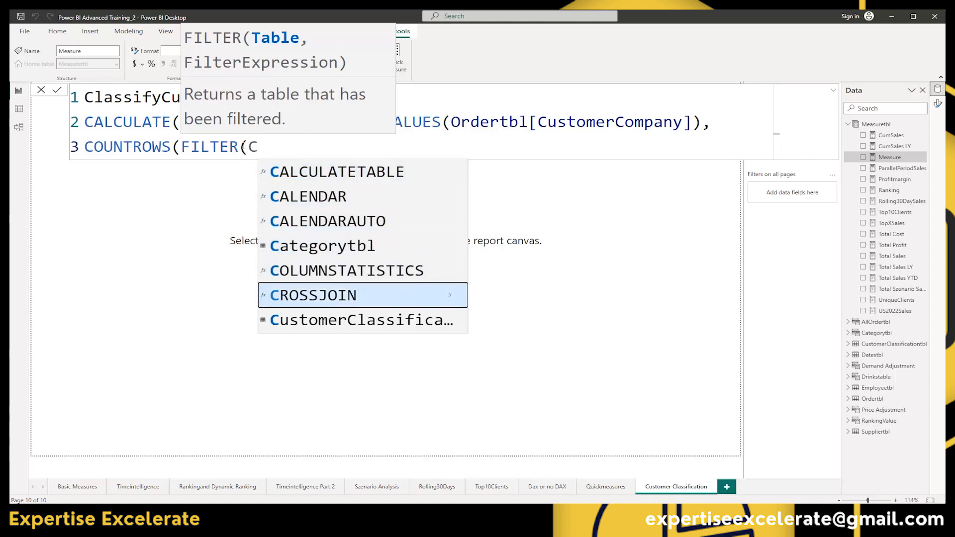
key(Tab)
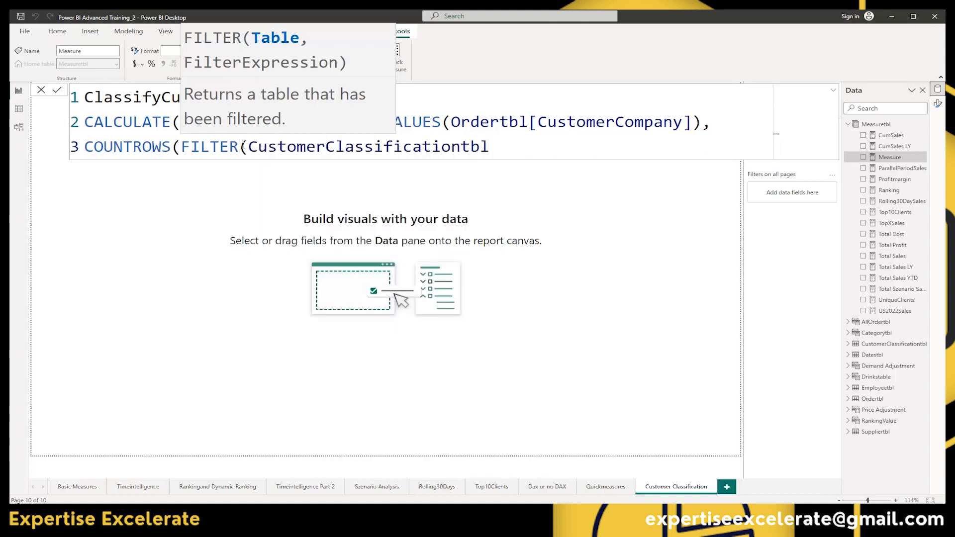
text(,)
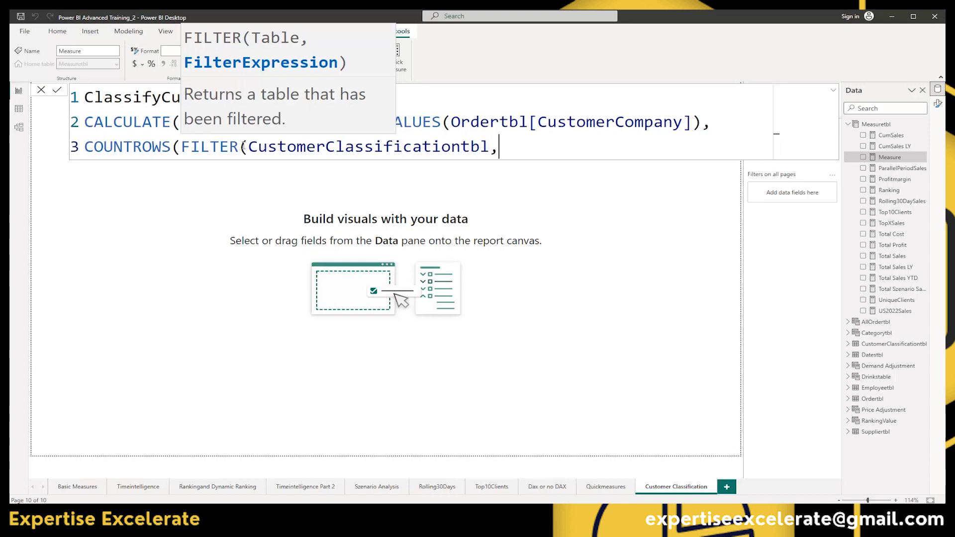
Step: Begin the nested FILTER's condition with the RANKX function
text(Ran)
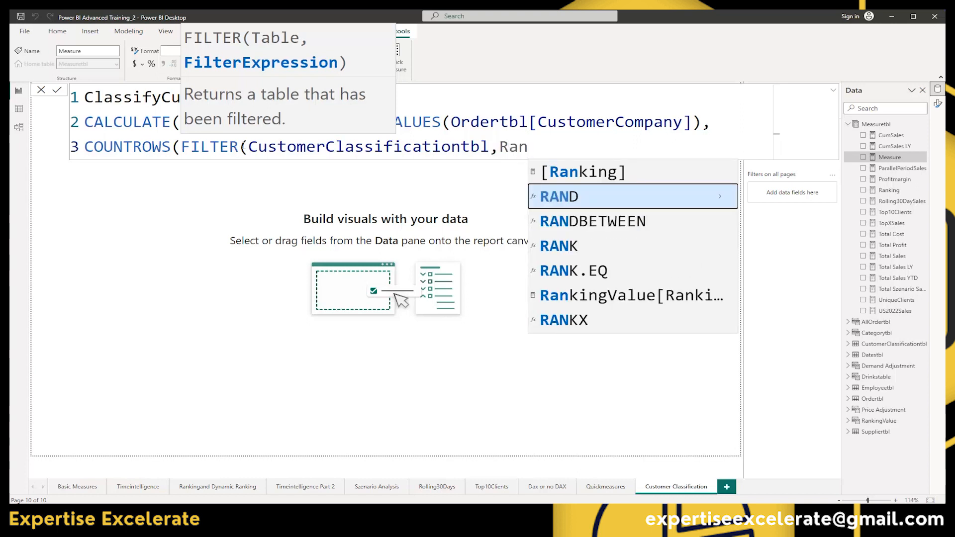
key(Down)
key(Down)
key(Down)
key(Down)
key(Down)
key(Tab)
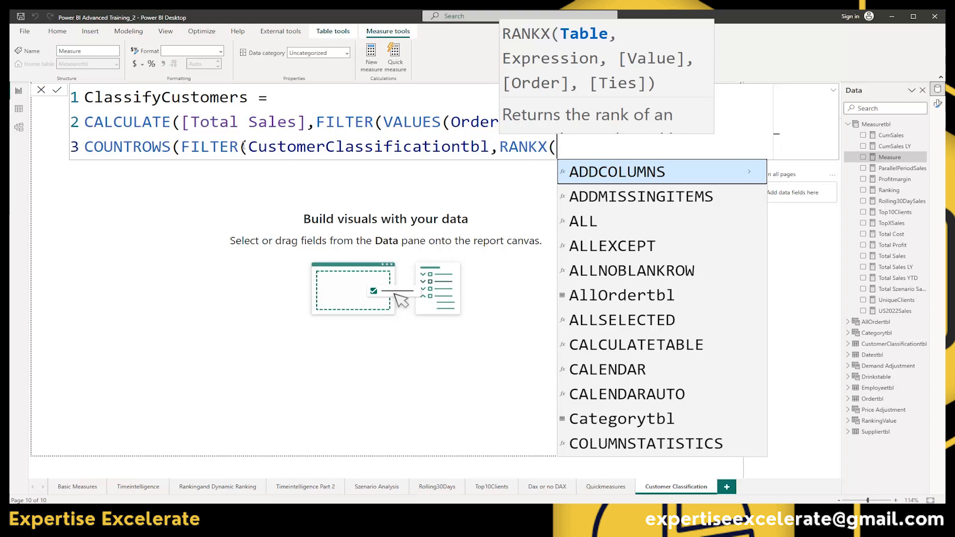
Step: Supply ALL(Ordertbl[CustomerCompany]) as the table argument of RANKX
text(All)
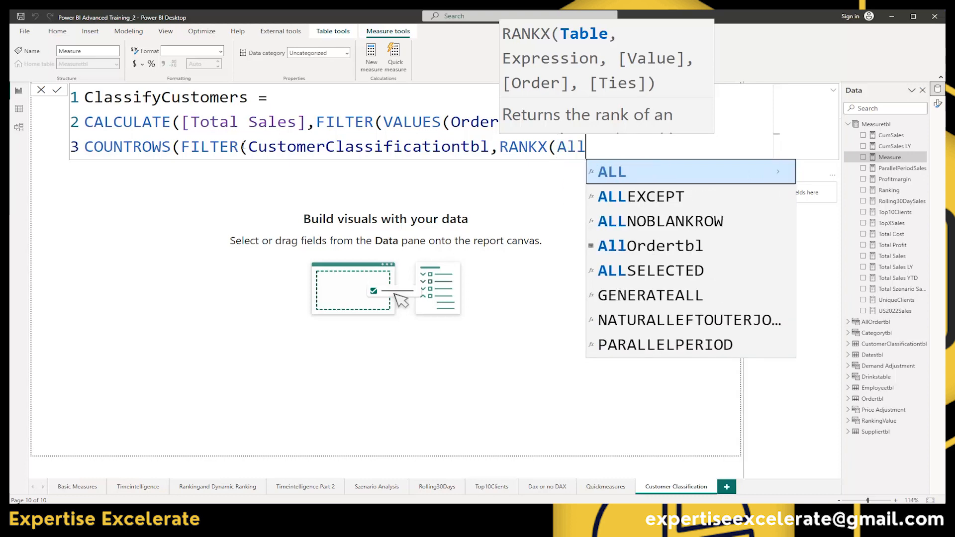
key(Tab)
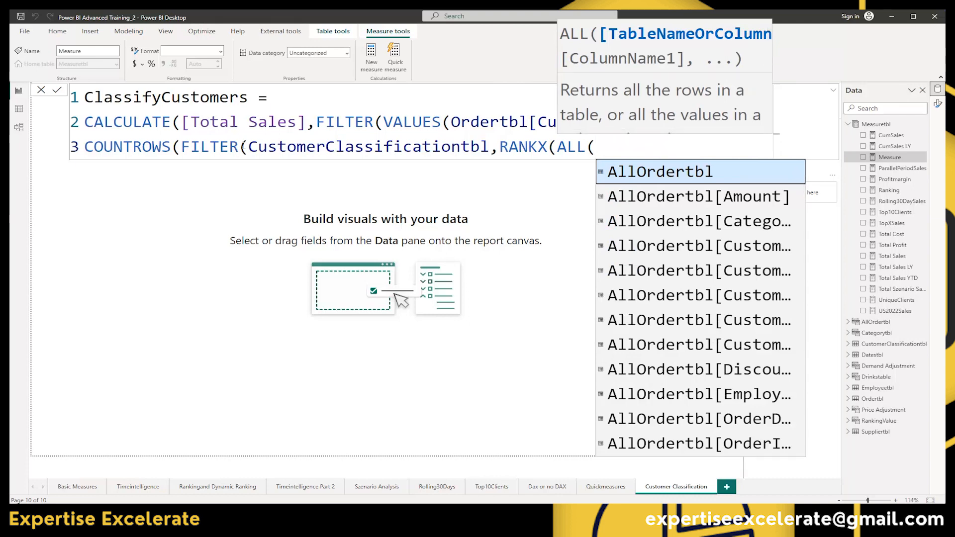
text(c)
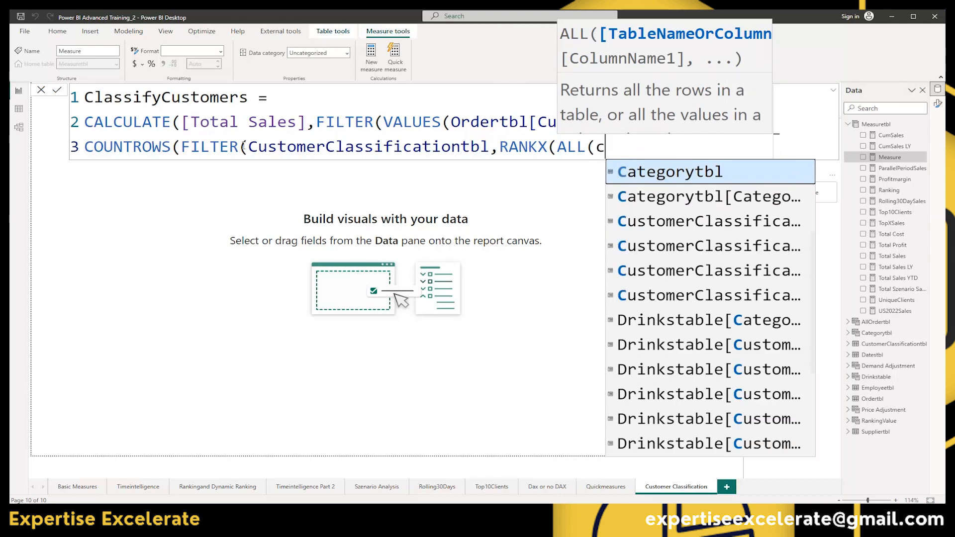
text(ustom)
key(BackSpace)
key(BackSpace)
key(BackSpace)
key(BackSpace)
key(BackSpace)
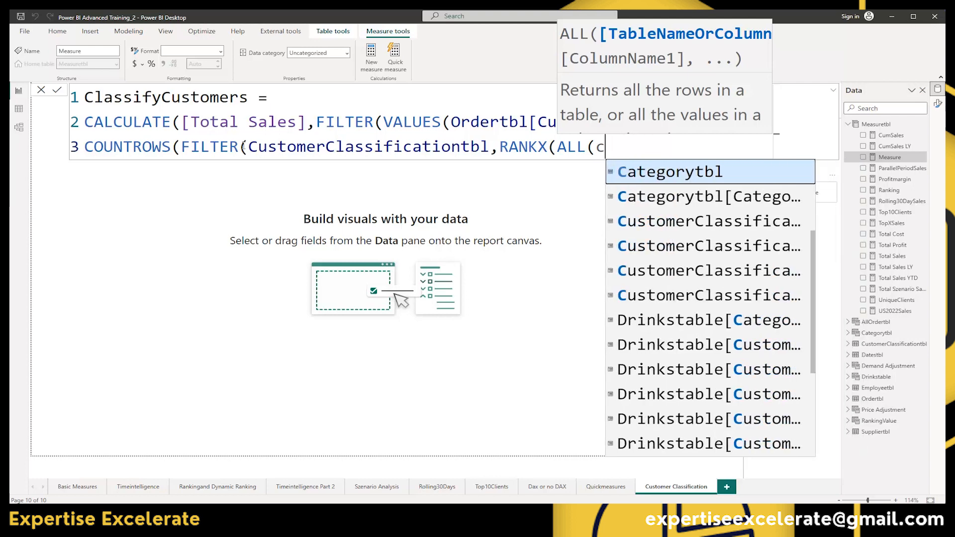
text(oust)
key(BackSpace)
key(BackSpace)
key(BackSpace)
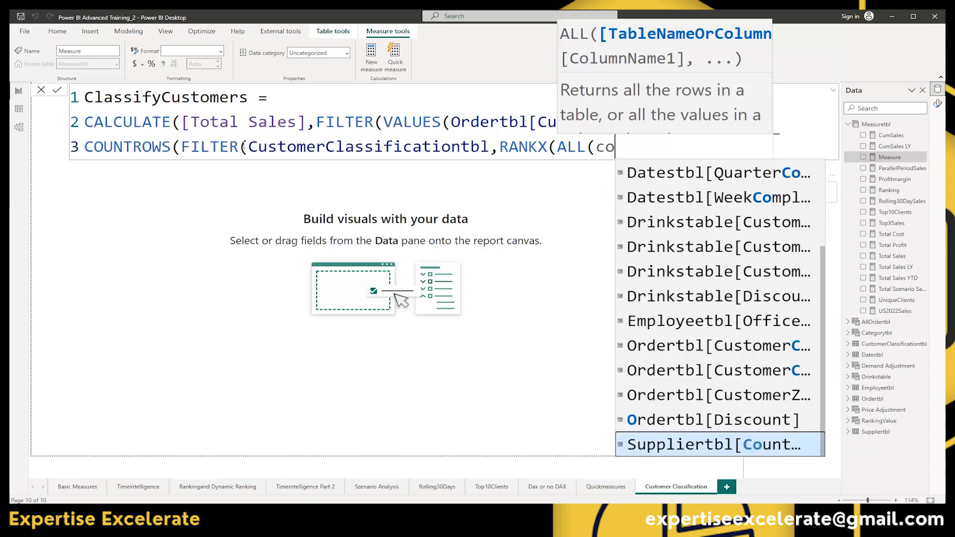
key(BackSpace)
text(ustomer)
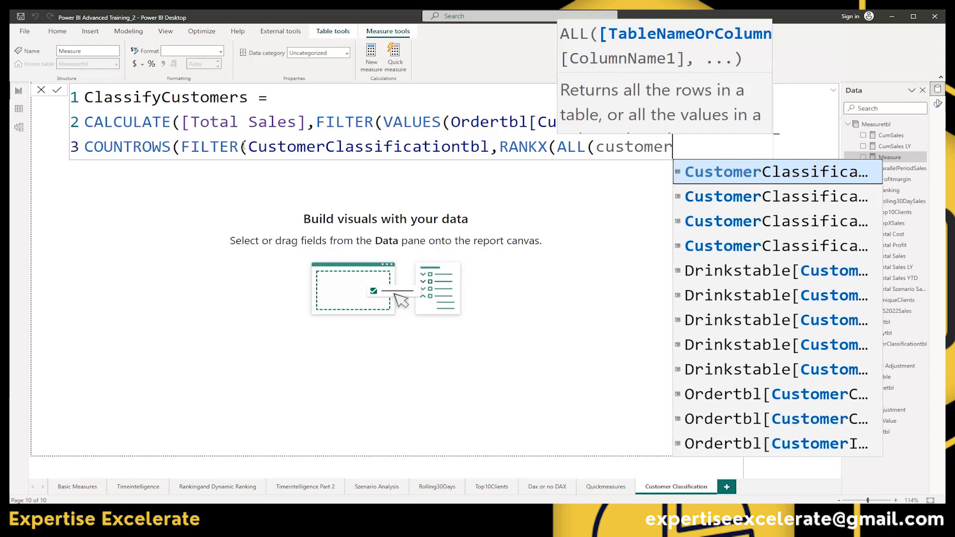
text(com)
key(Down)
key(Down)
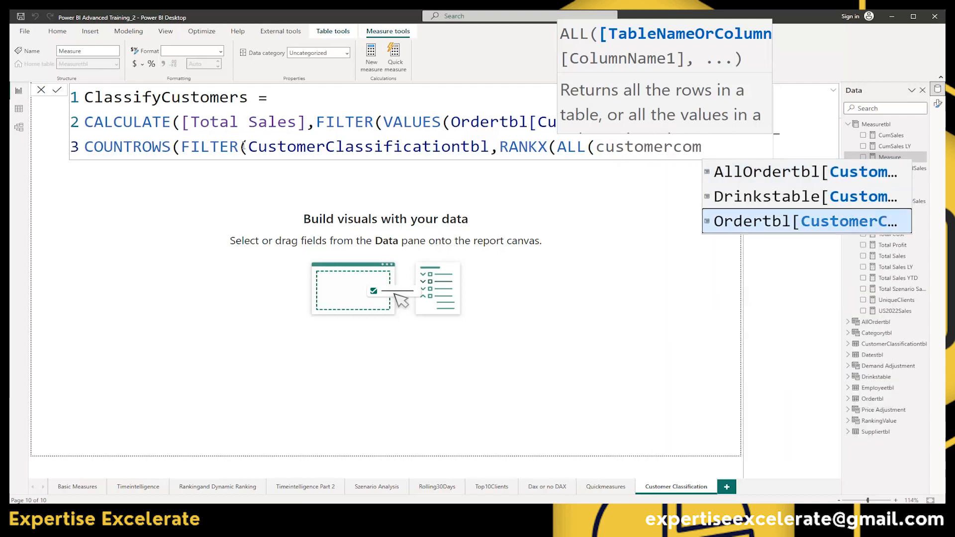
key(Tab)
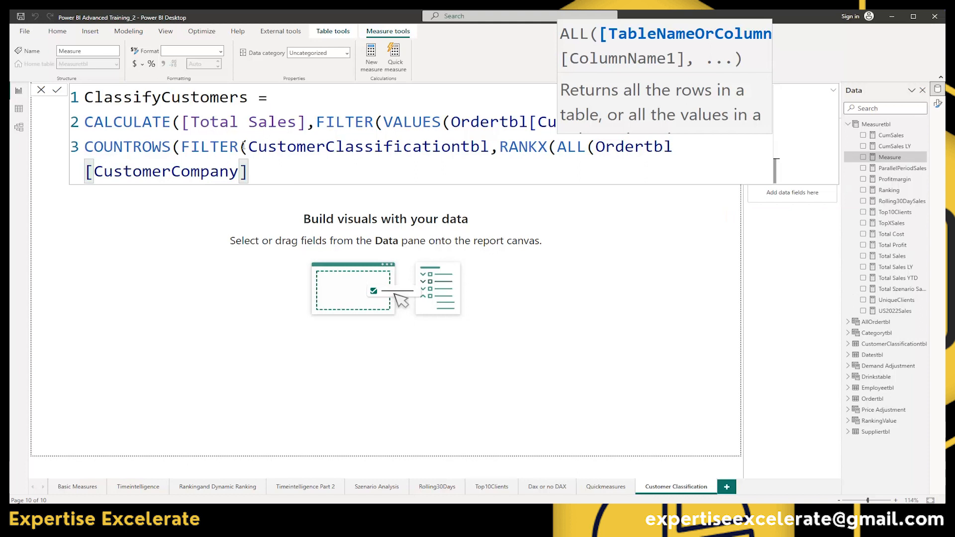
text())
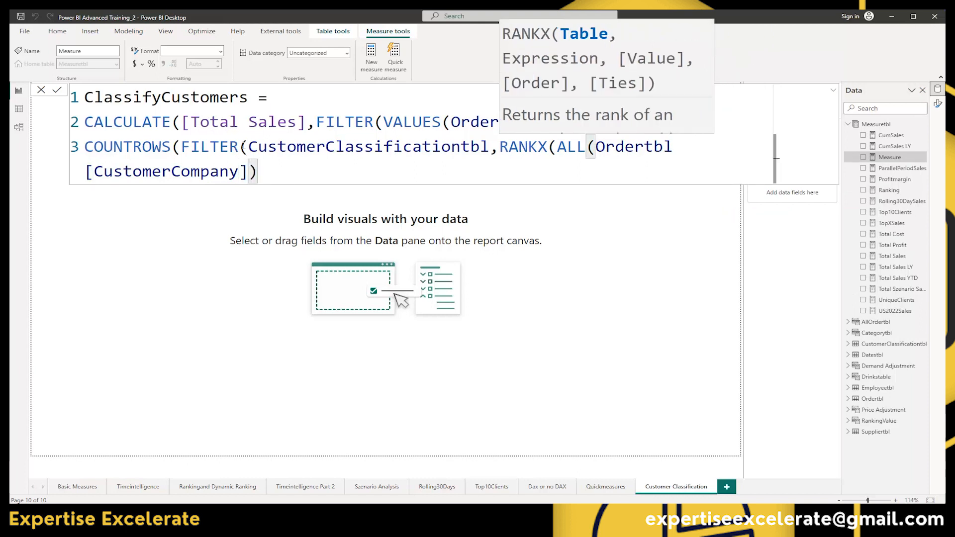
Step: Rank by [Total Sales] in DESC order, leaving the value argument empty, and close RANKX
text(,tota)
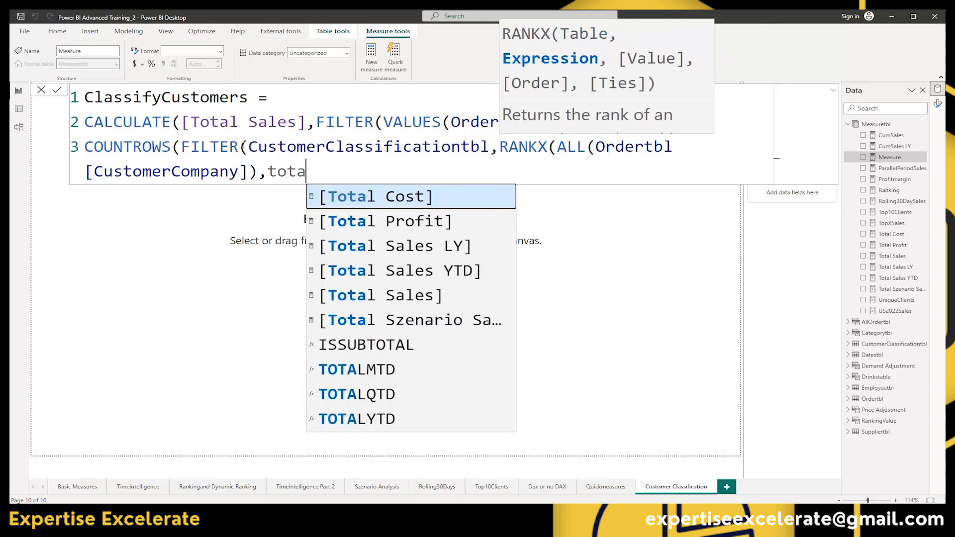
key(Down)
key(Down)
key(Down)
key(Down)
key(Tab)
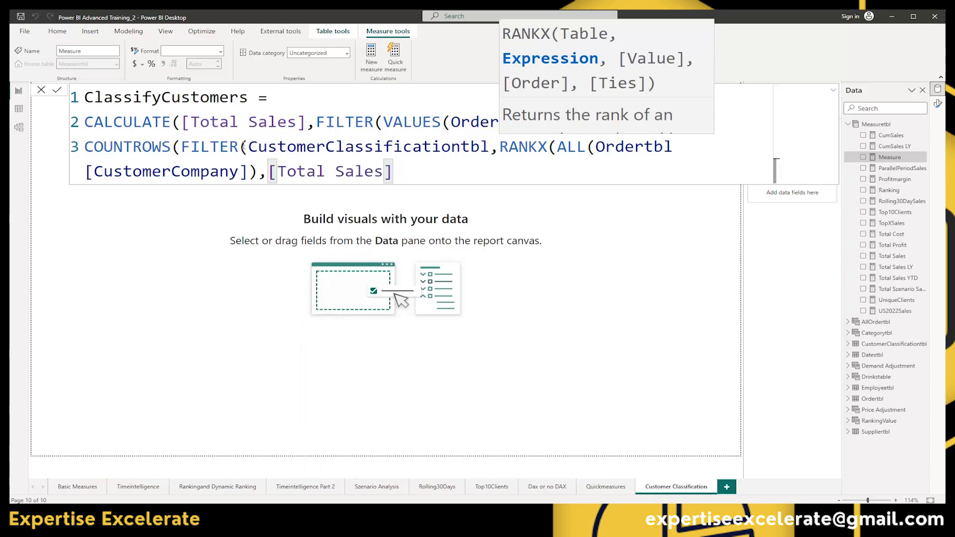
text(,,De)
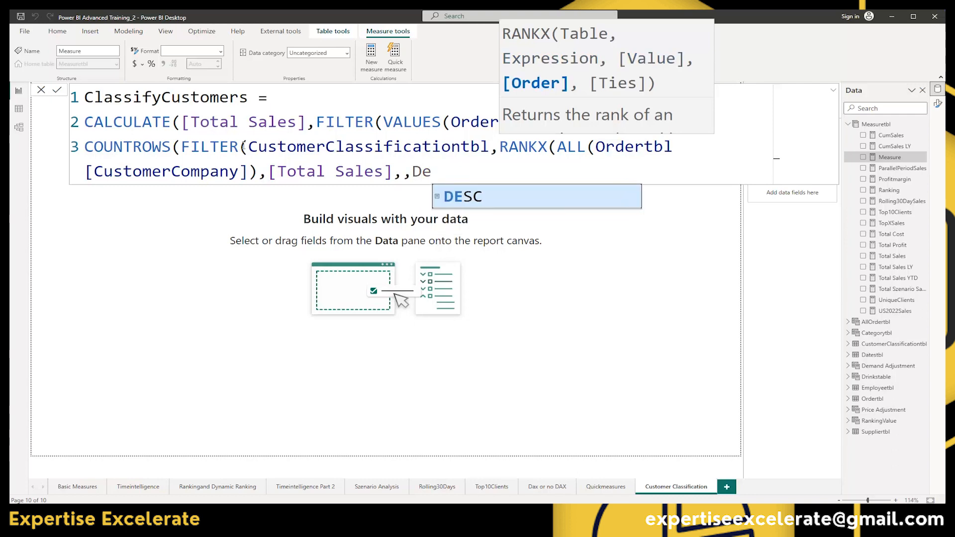
key(Tab)
text())
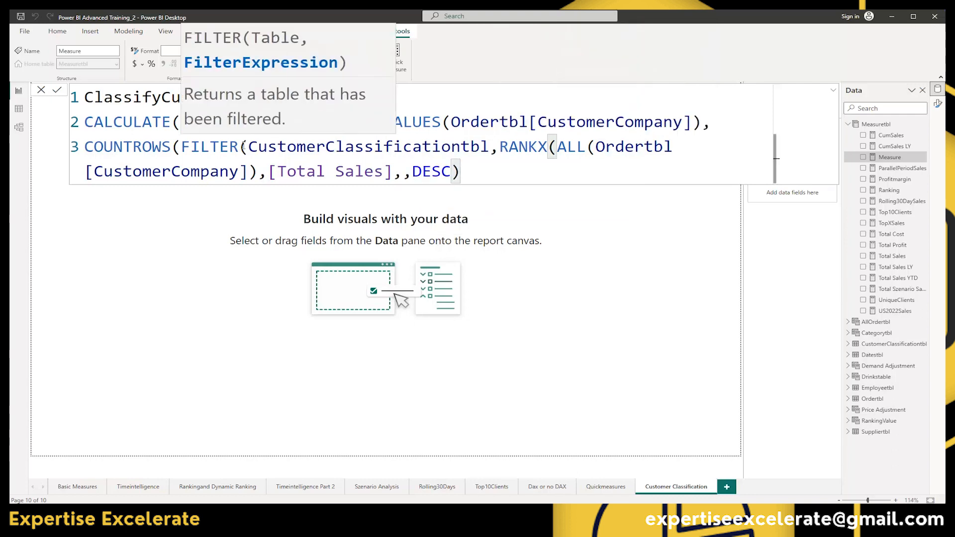
Step: Require the rank to be greater than or equal to CustomerClassificationtbl[Min]
text( >=)
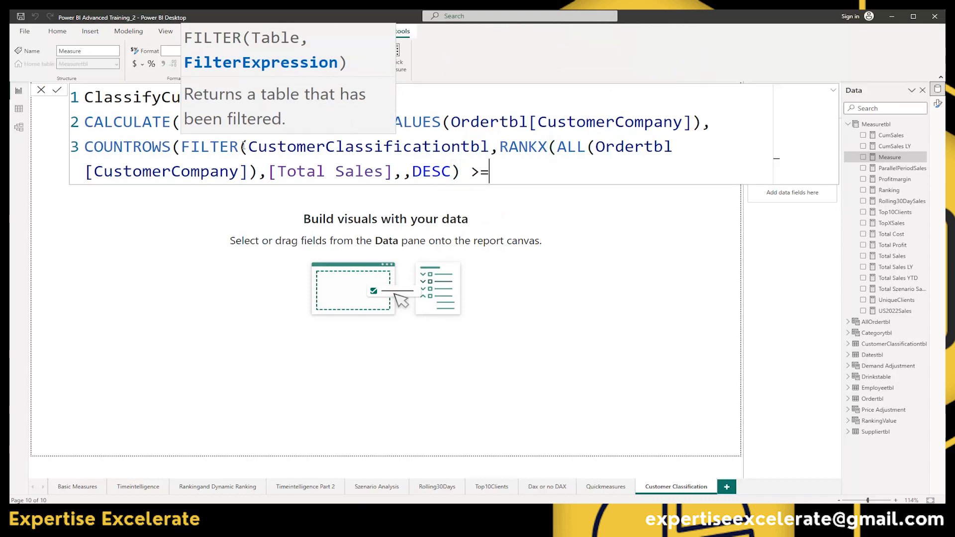
text( min)
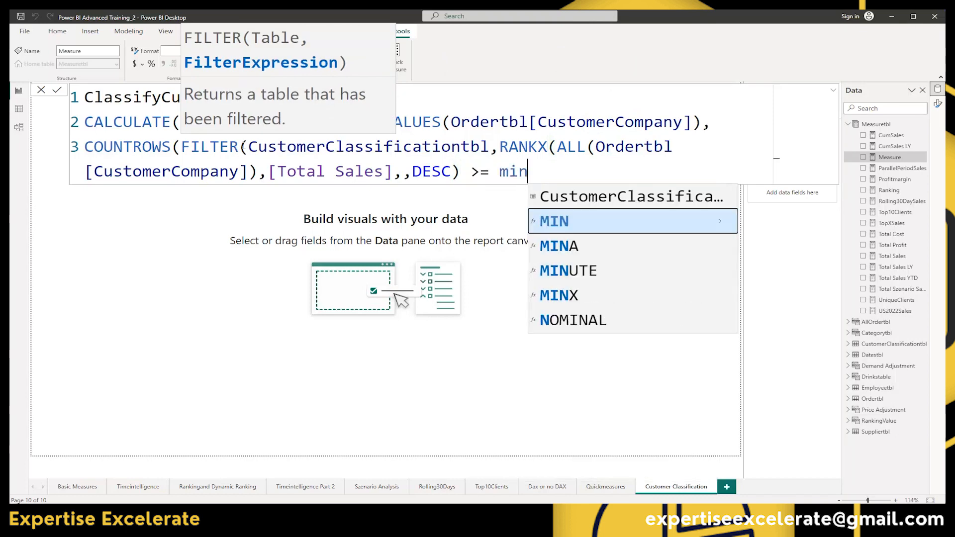
key(Up)
key(Tab)
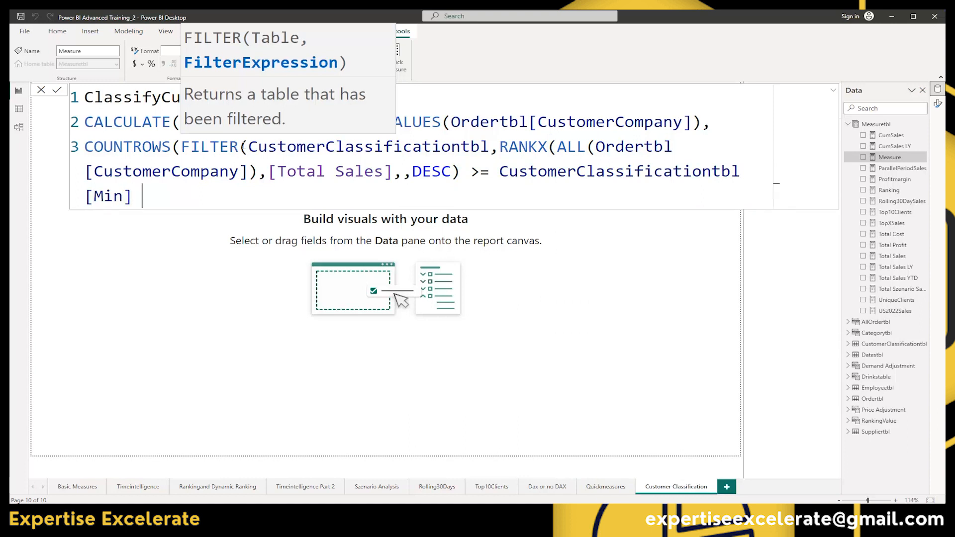
Step: Add a second condition with && that starts another RANKX over ALL(Ordertbl[CustomerCompany])
text(&& Rank)
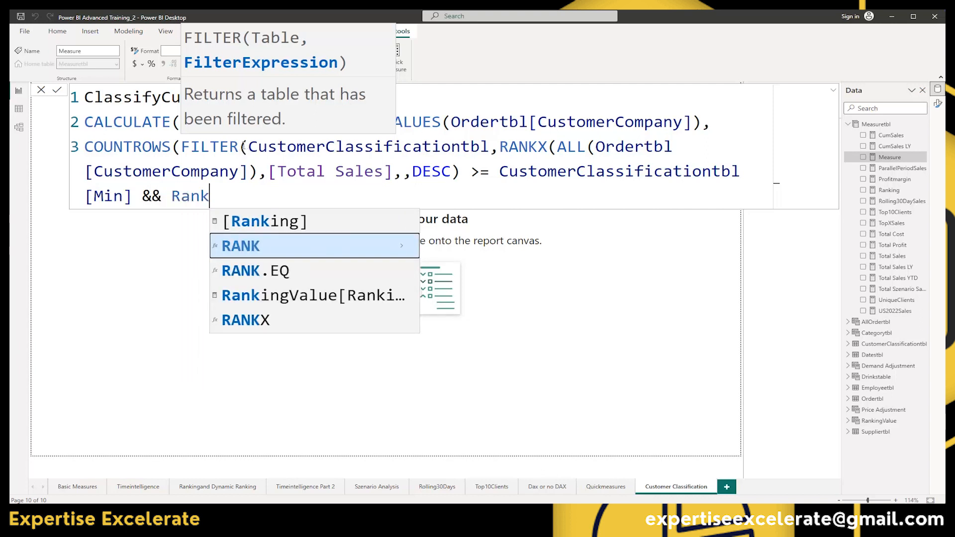
text(x)
key(Tab)
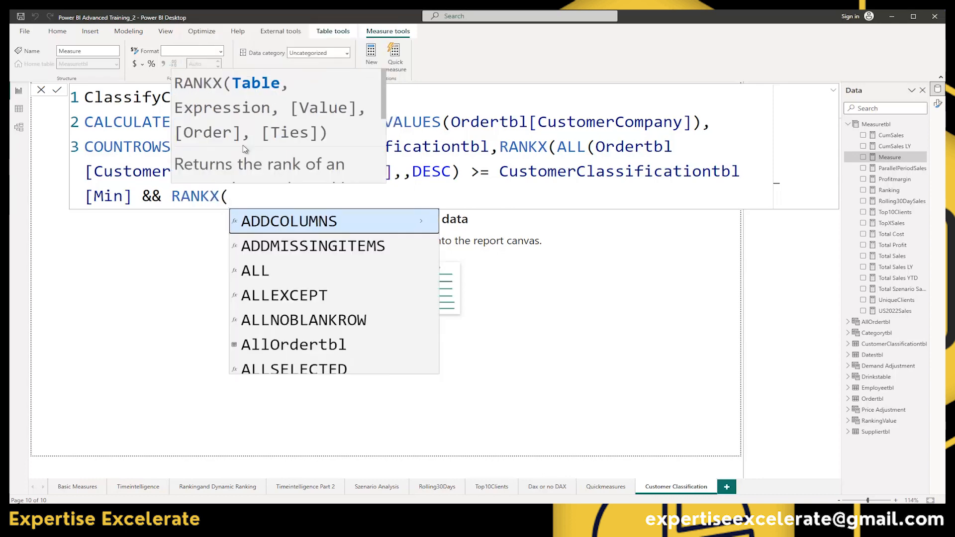
text(All)
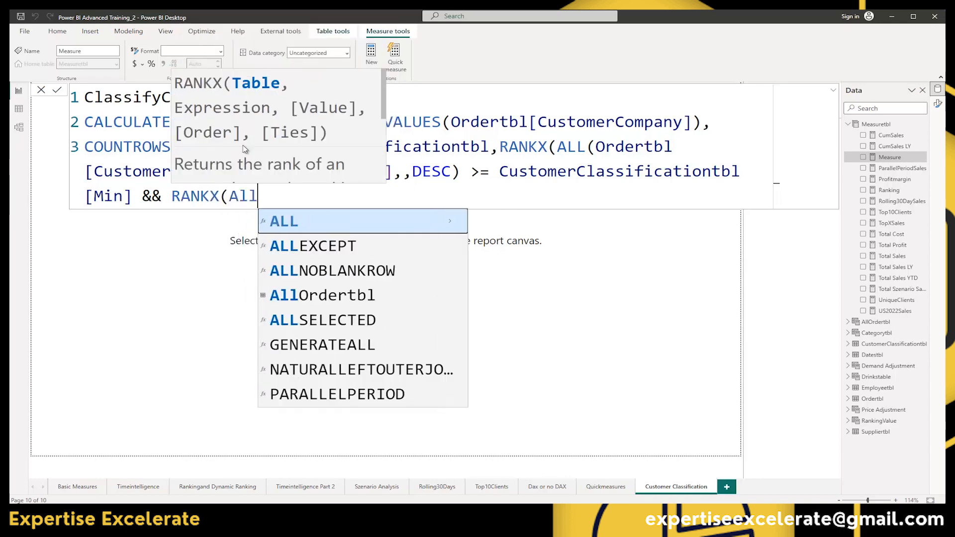
key(Tab)
text(cust)
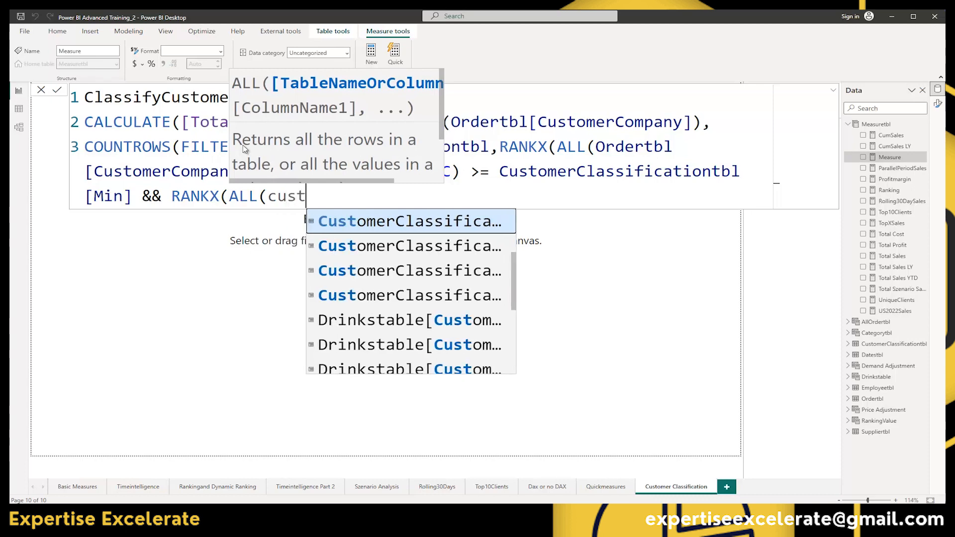
text(omercom)
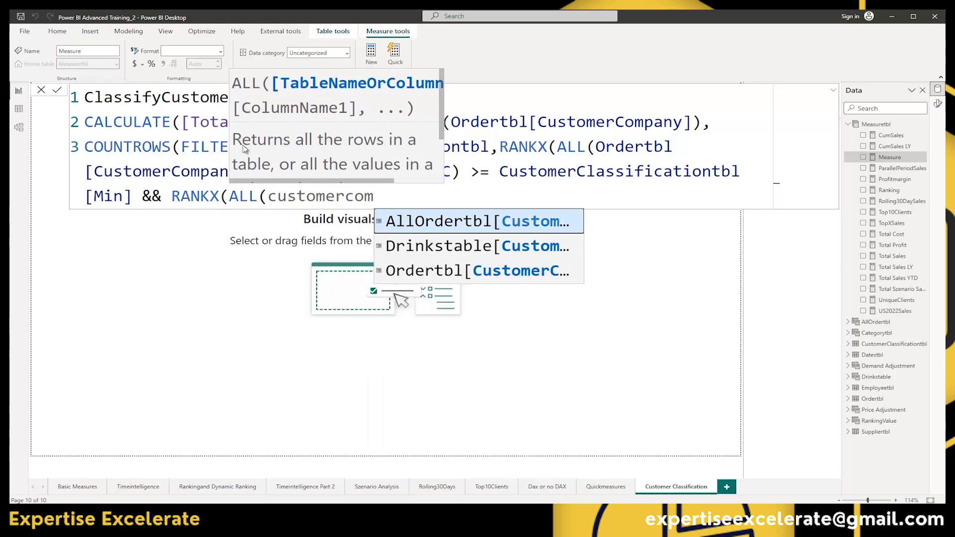
key(Down)
key(Down)
key(Tab)
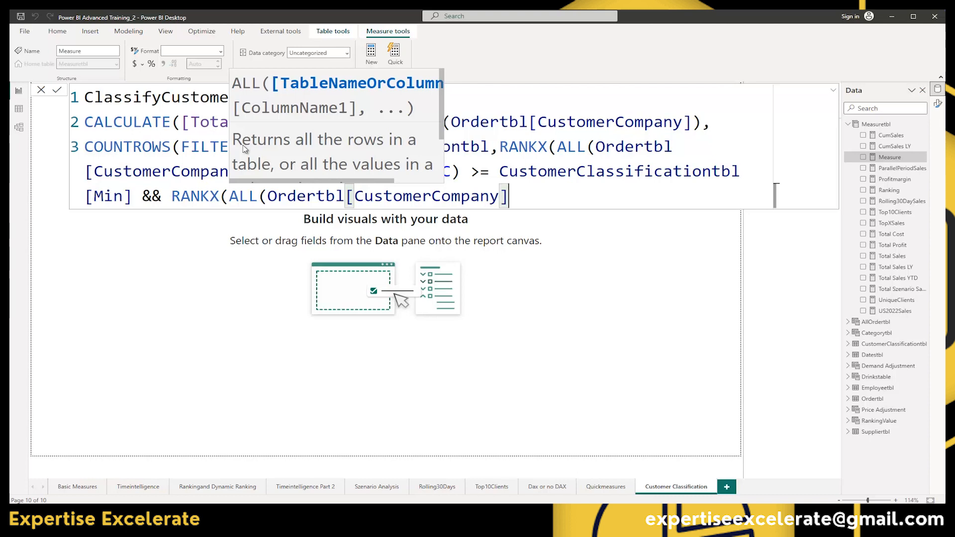
text())
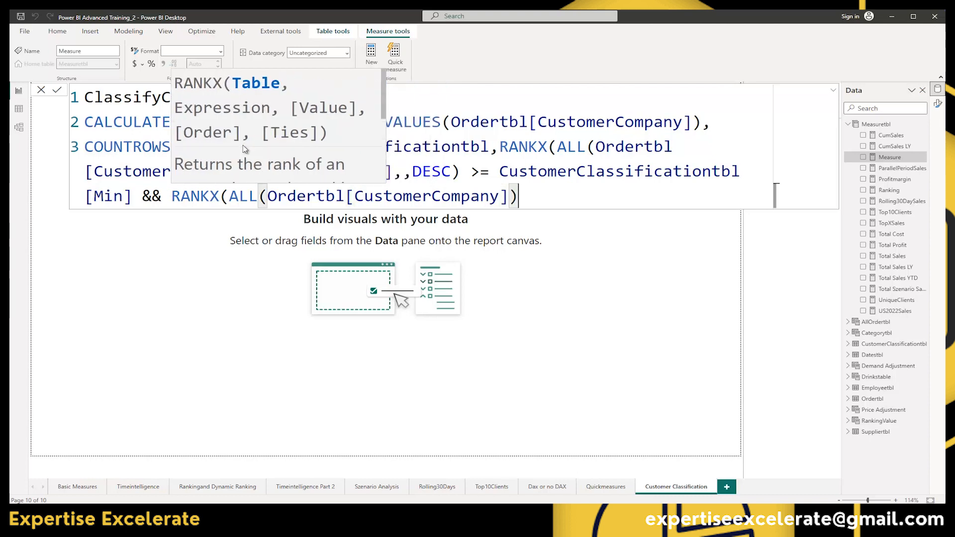
Step: Complete the second RANKX with [Total Sales] as its expression, an empty value argument and DESC order
text(,Tota)
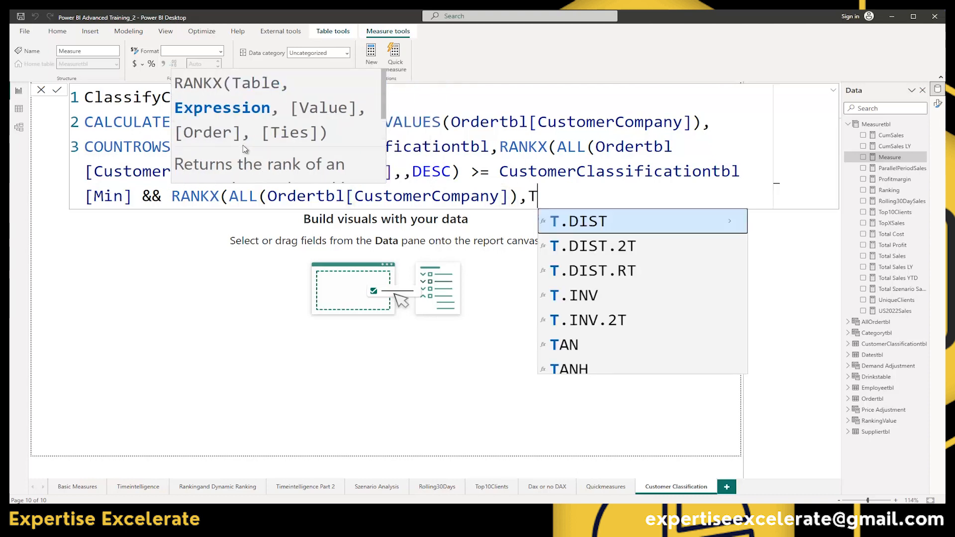
key(Down)
key(Down)
key(Down)
key(Down)
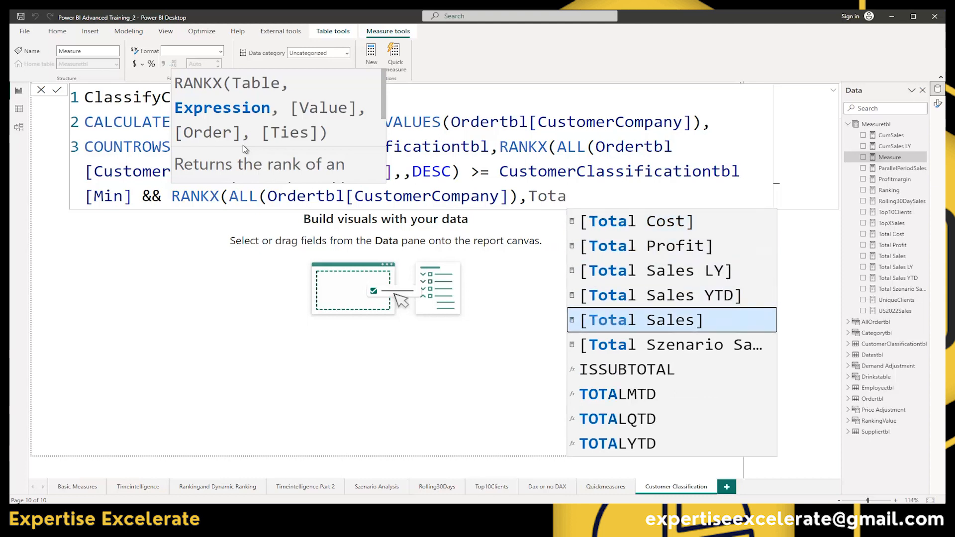
key(Tab)
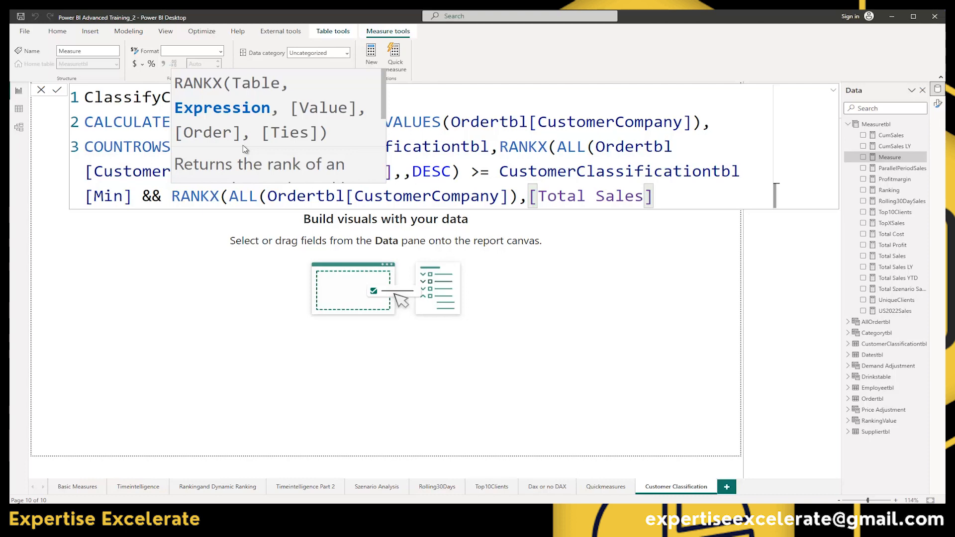
text(,,des)
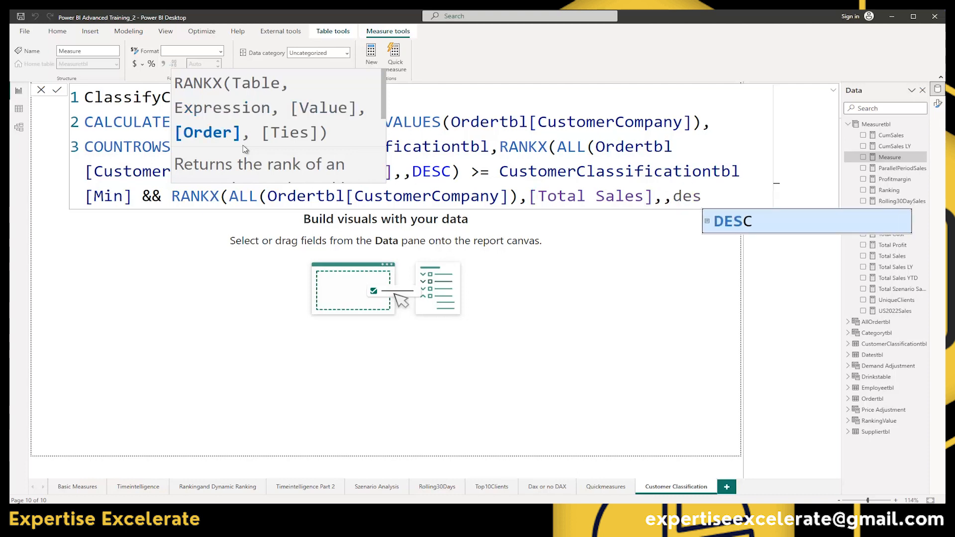
key(Tab)
text() )
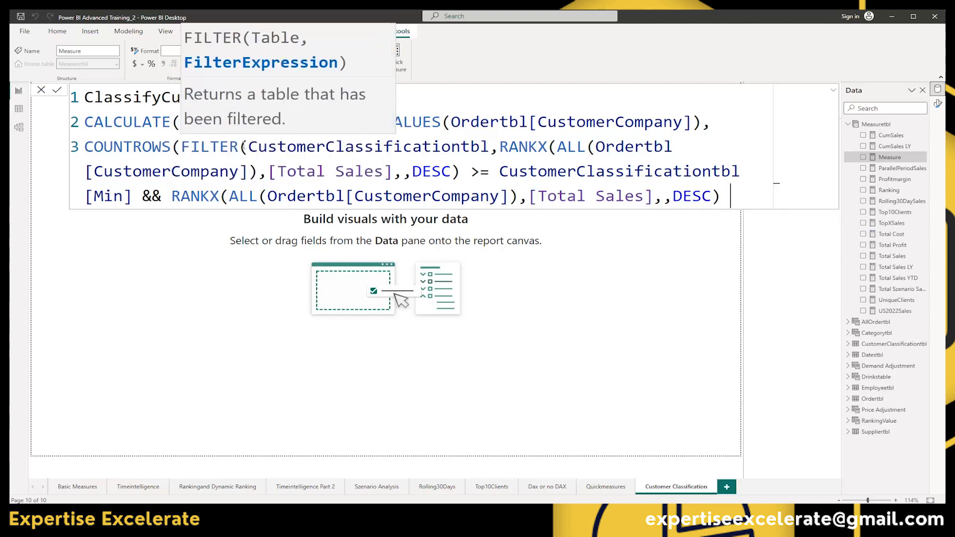
Step: Require the second rank to be less than or equal to CustomerClassificationtbl[Max]
text(<= max)
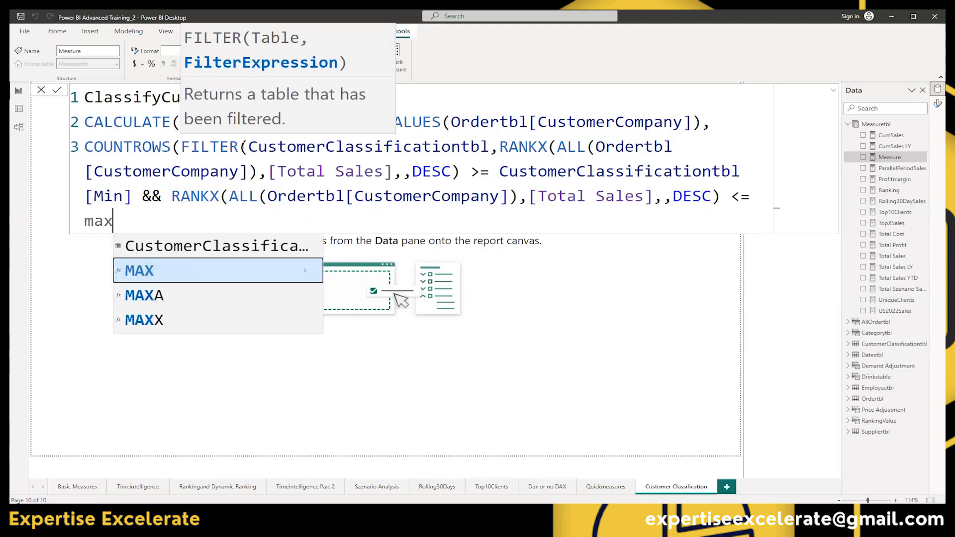
key(Up)
key(Tab)
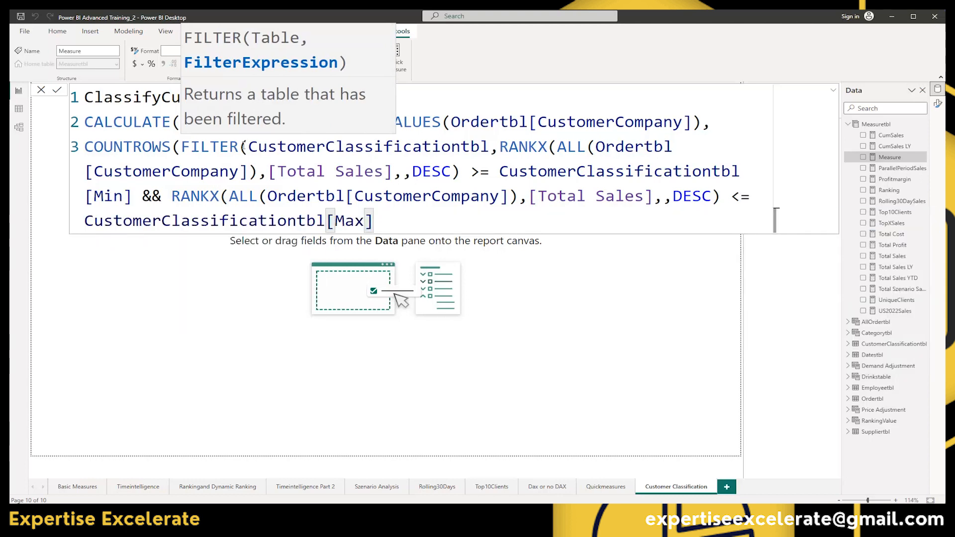
Step: Close the nested FILTER, add the comparison >0 and follow it with another closing parenthesis
text())
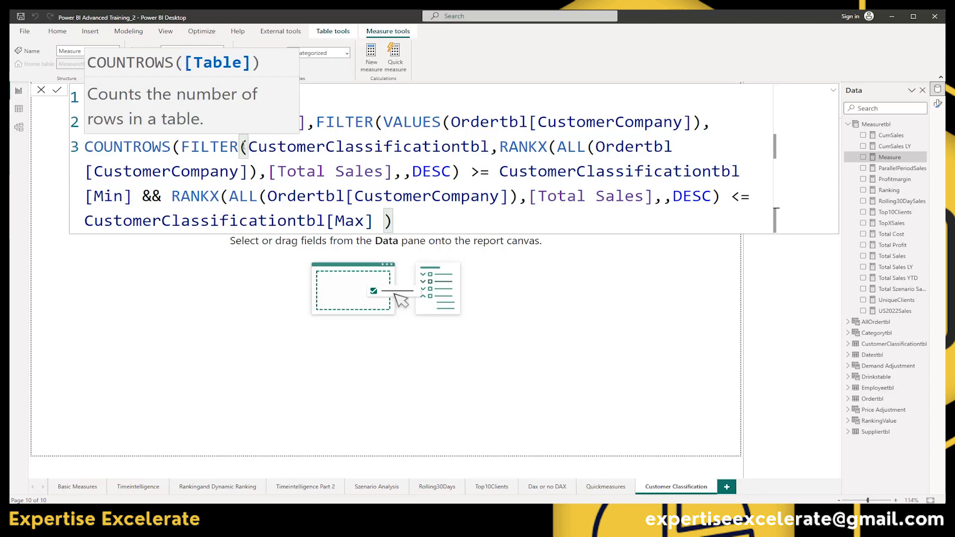
text(>)
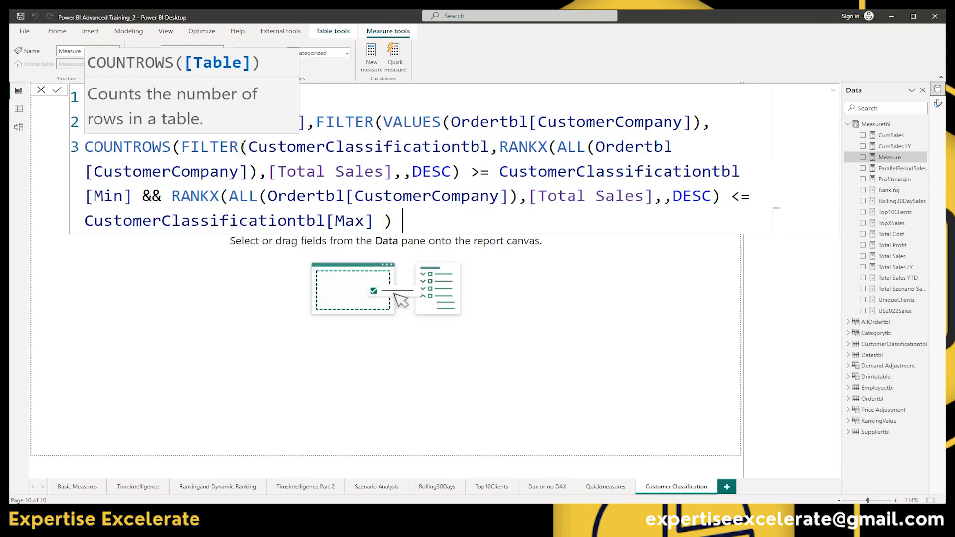
text(0 ))
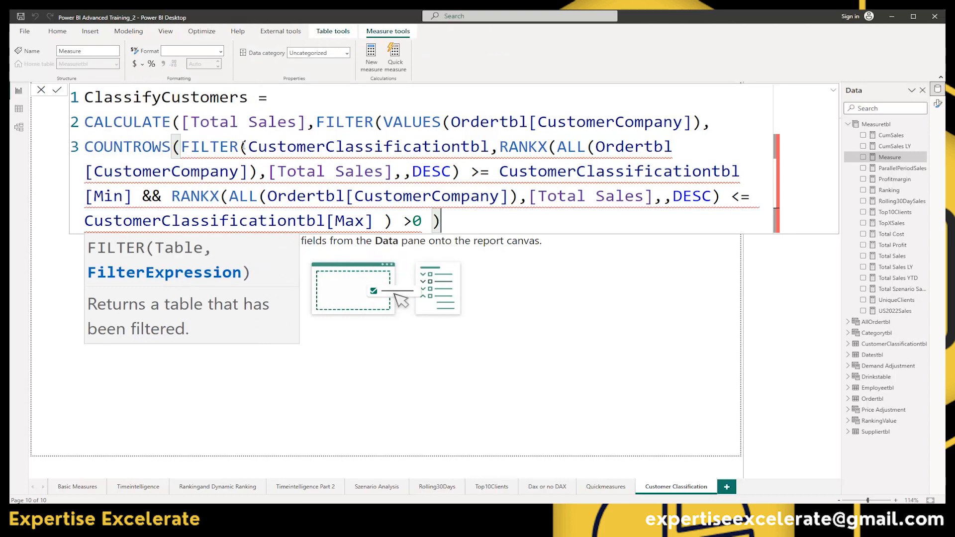
Step: Insert the missing parenthesis closing COUNTROWS before >0 and add a final parenthesis closing CALCULATE in the ClassifyCustomers formula
key(Left)
key(Left)
key(Left)
key(Left)
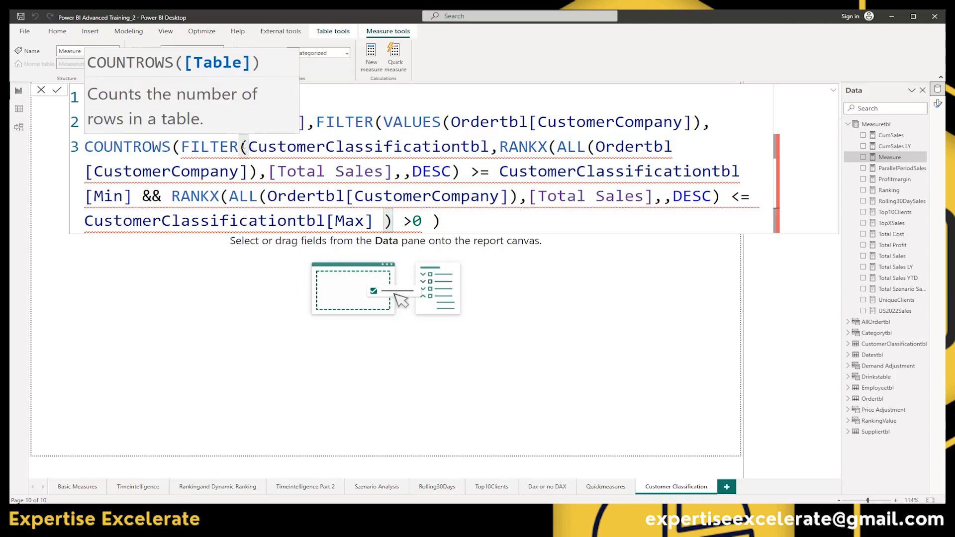
text())
key(Right)
key(Right)
key(Right)
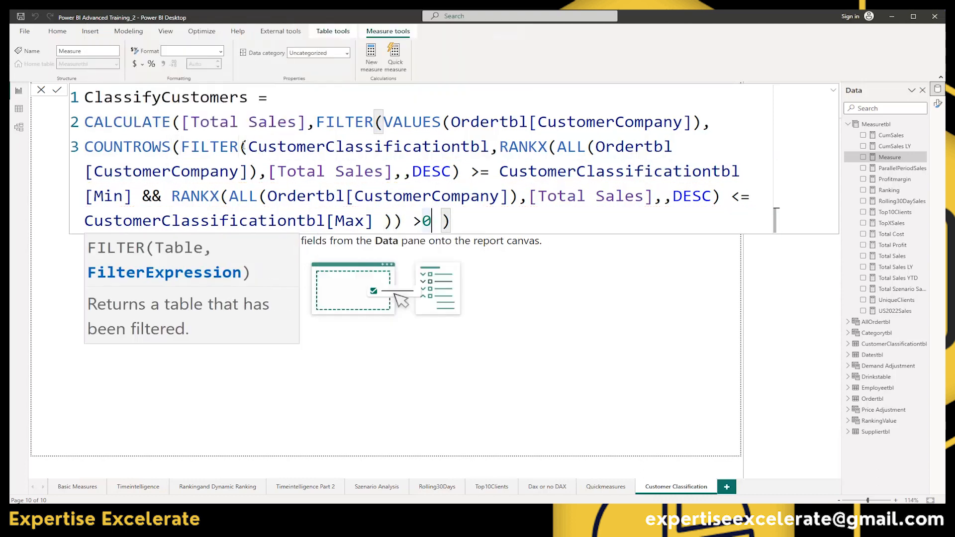
key(Right)
key(Right)
text())
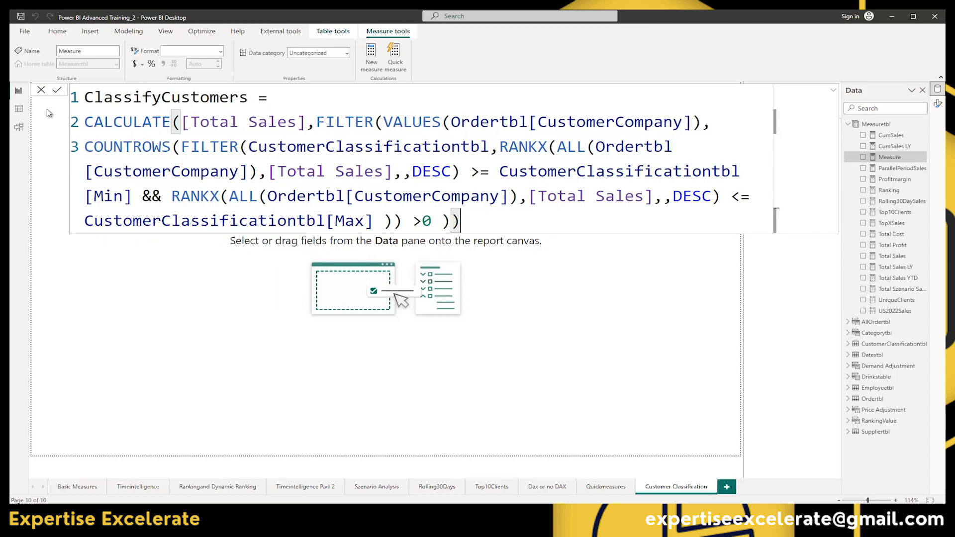
Step: Copy the entire ClassifyCustomers formula and switch to the DAX Formatter site in the browser
click(88, 100)
key(ctrl+a)
key(ctrl+c)
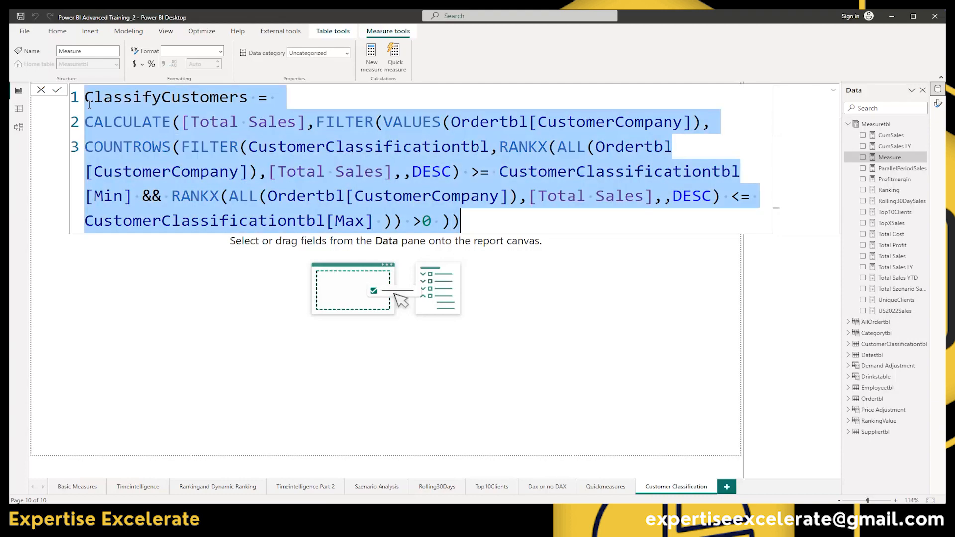
drag(945, 107, 307, 61)
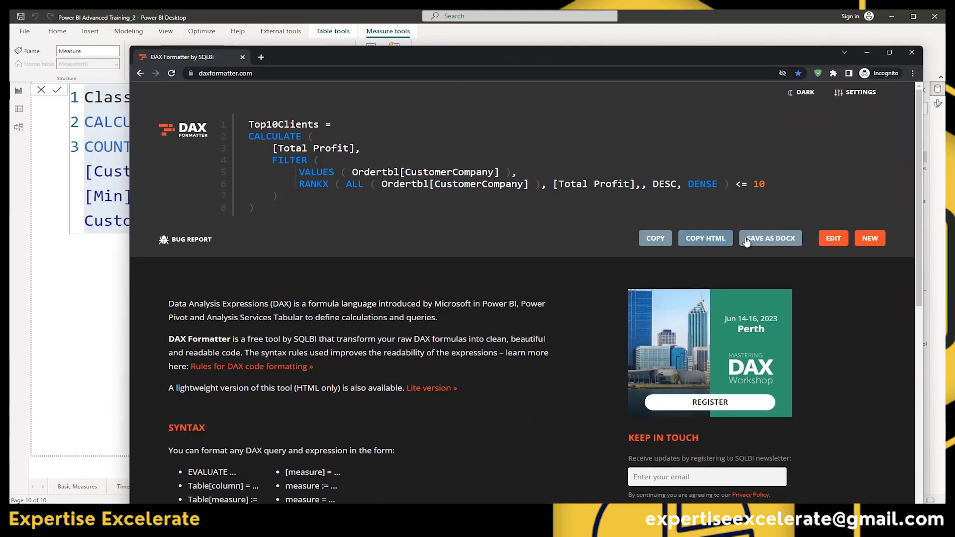
Step: Replace the Top10Clients formula in DAX Formatter with the copied ClassifyCustomers formula, format it and copy the result
click(833, 238)
key(ctrl+a)
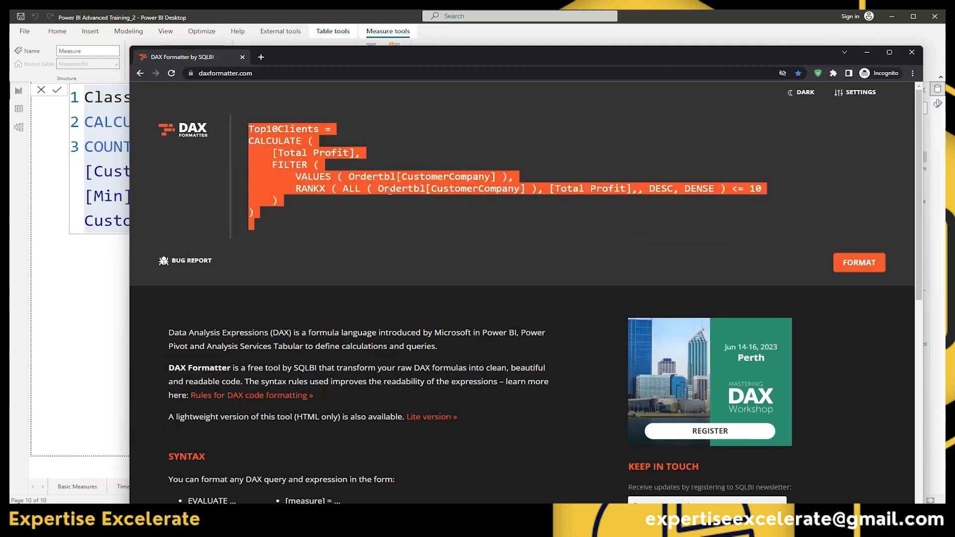
key(ctrl+v)
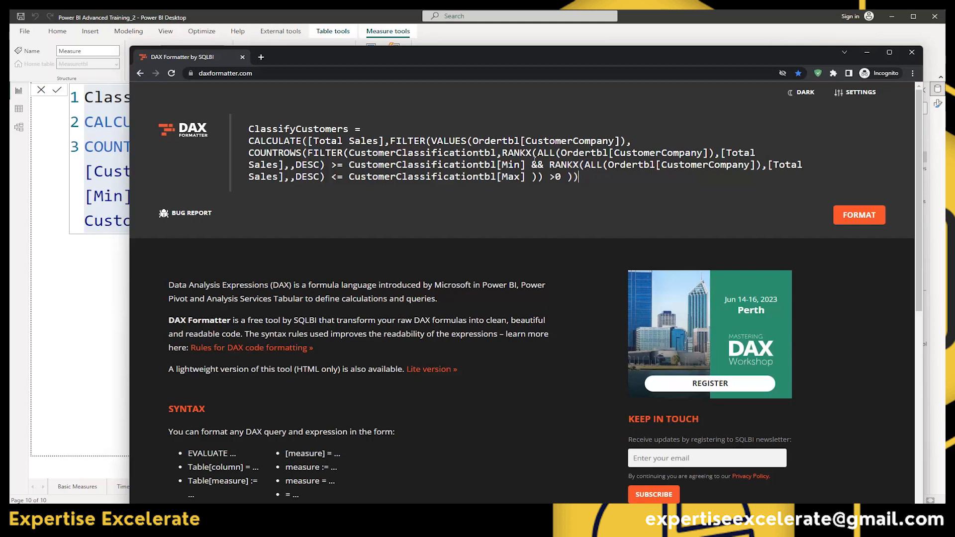
click(858, 213)
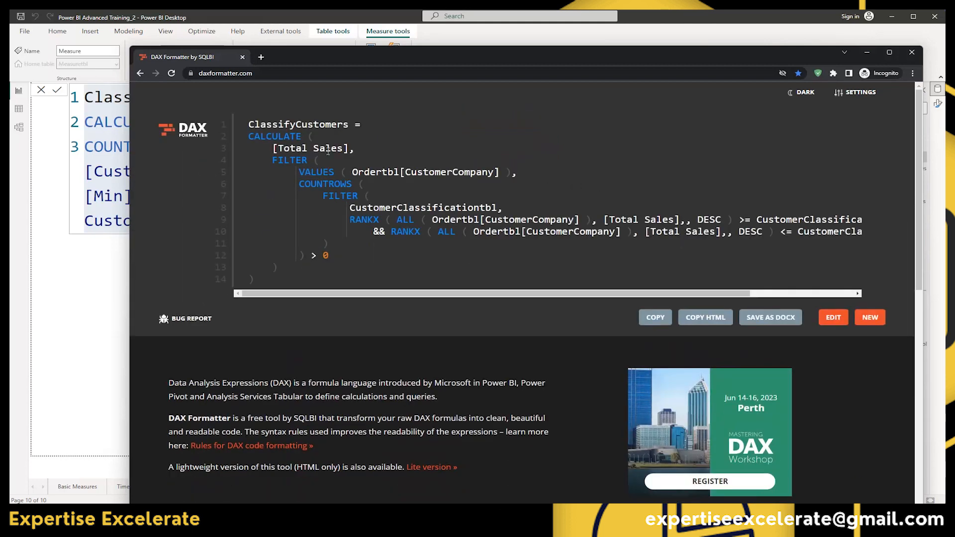
click(657, 318)
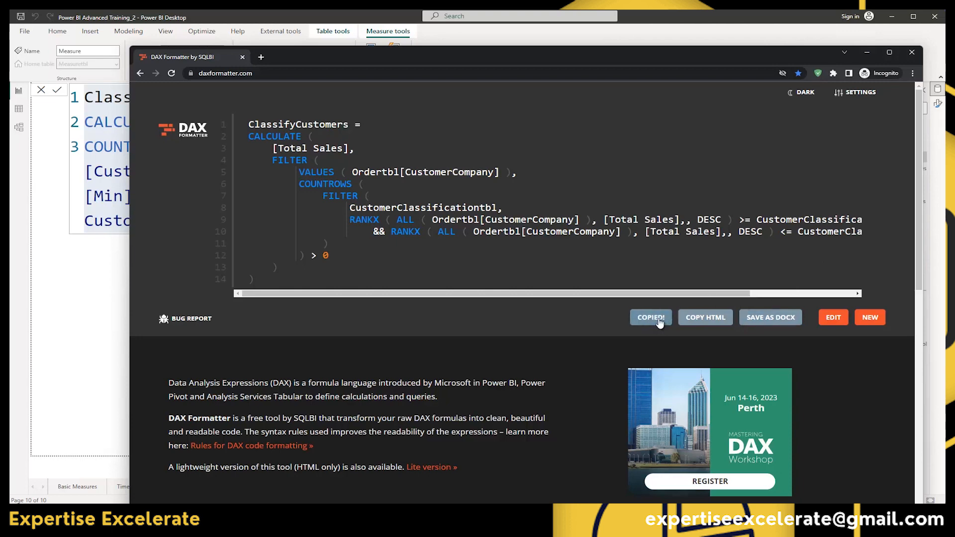
Step: Switch back to Power BI Desktop, replace the ClassifyCustomers formula with the formatted version and commit the measure
drag(675, 58, 954, 158)
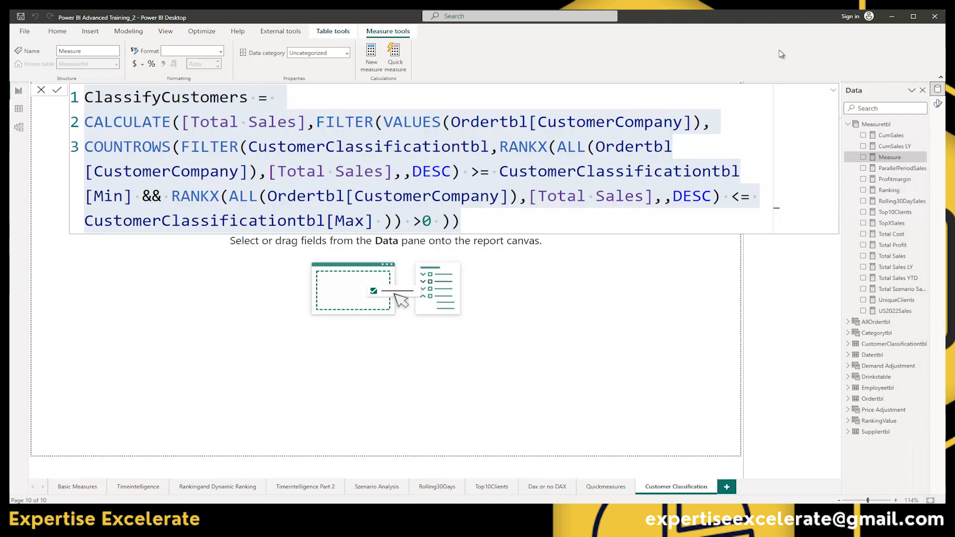
key(Return)
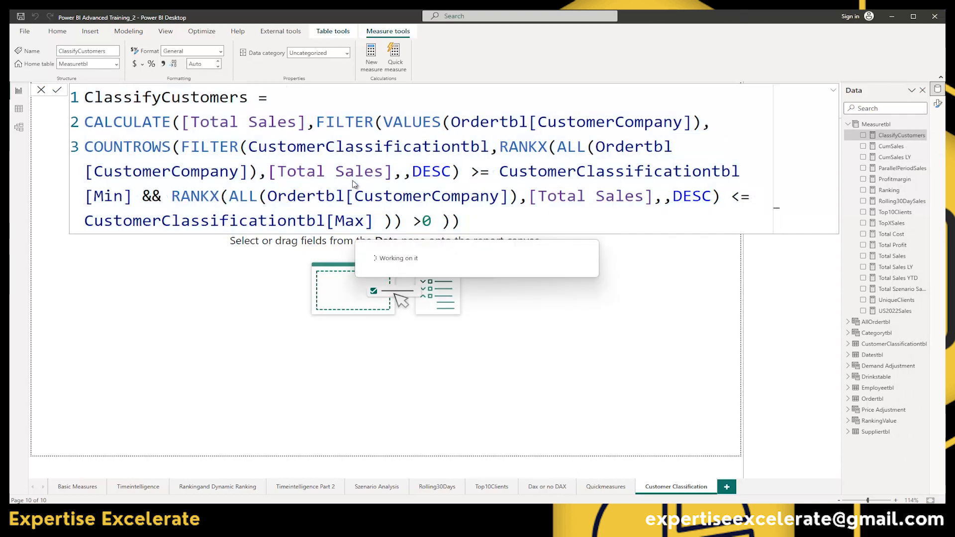
click(345, 179)
key(ctrl+a)
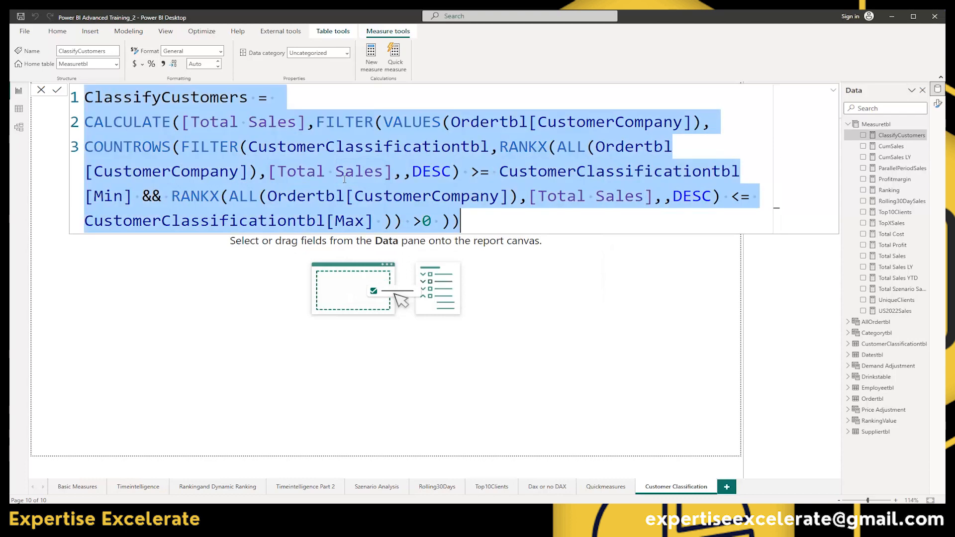
key(ctrl+v)
scroll(348, 181, up, 1)
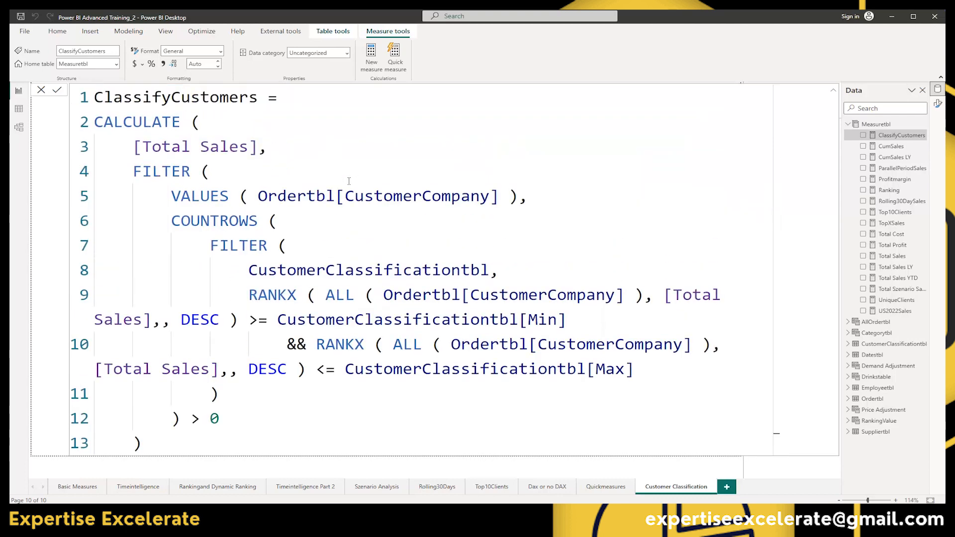
scroll(348, 181, down, 1)
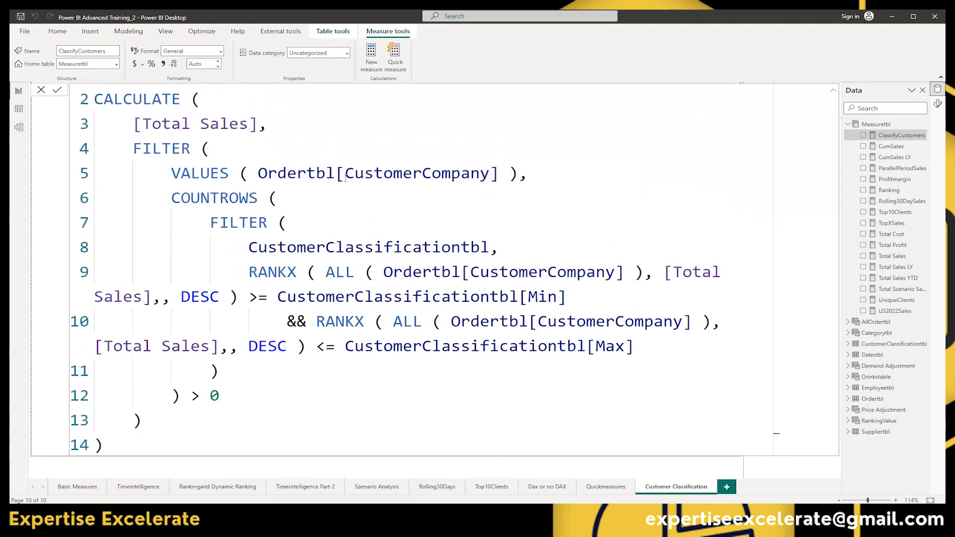
click(57, 90)
Step: Review the VALUES and COUNTROWS arguments of the measure's filter and check the Min and Max ranges in CustomerClassificationtbl
drag(134, 149, 517, 173)
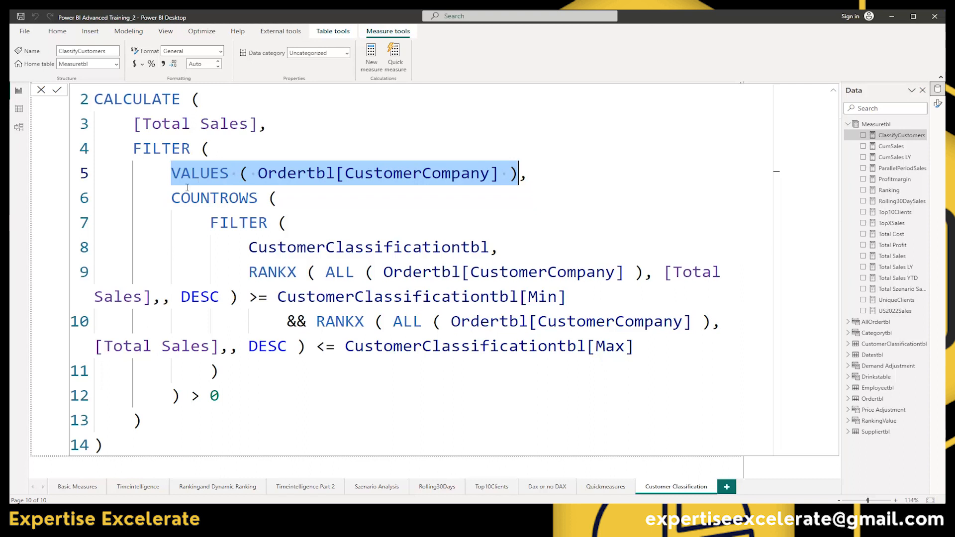
drag(173, 198, 220, 396)
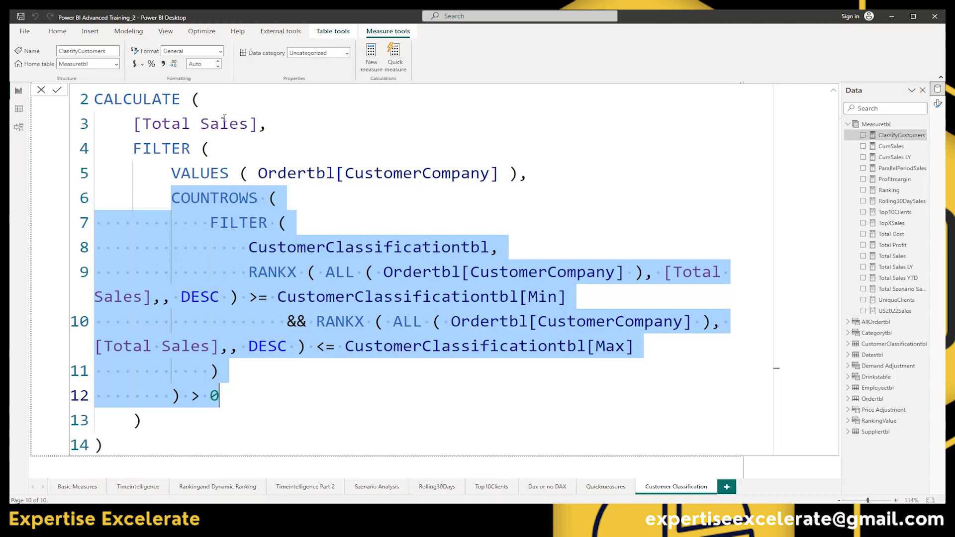
click(239, 223)
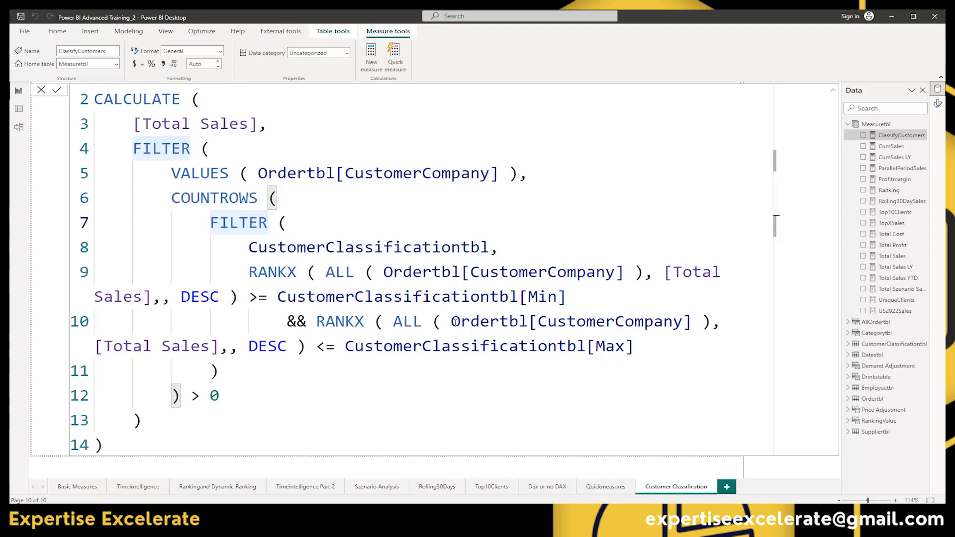
click(873, 346)
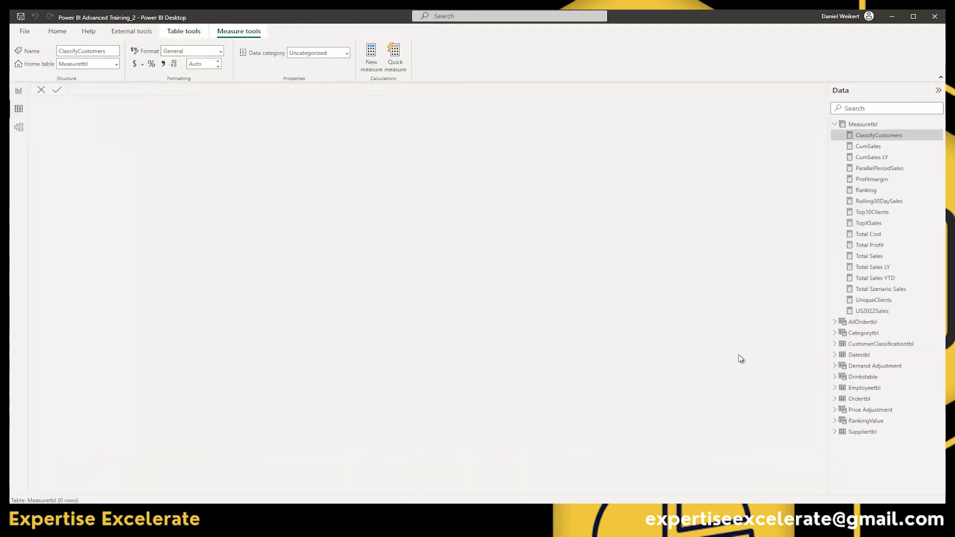
click(868, 344)
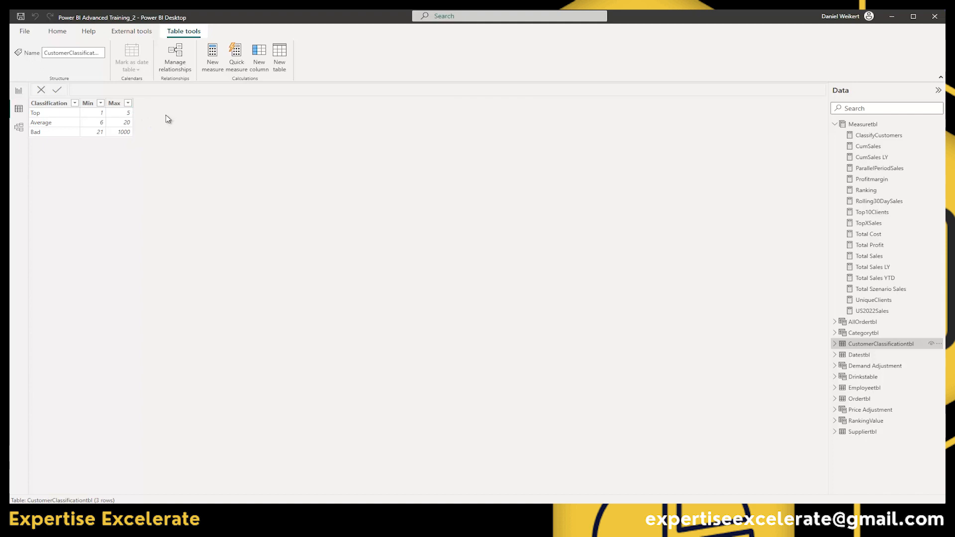
click(18, 90)
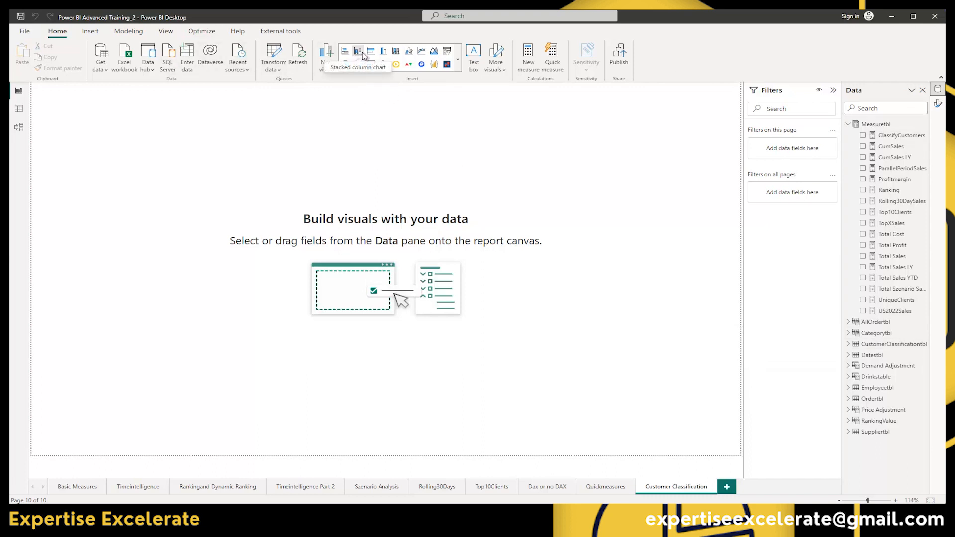
Step: Insert a clustered column chart on the Customer Classification page, move it away from the page corner and enlarge it
click(383, 52)
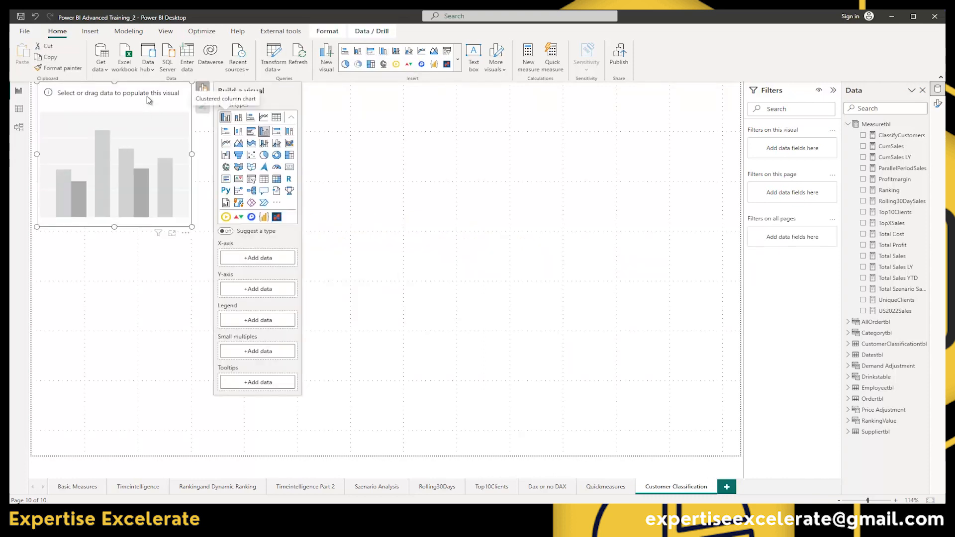
drag(133, 85, 254, 103)
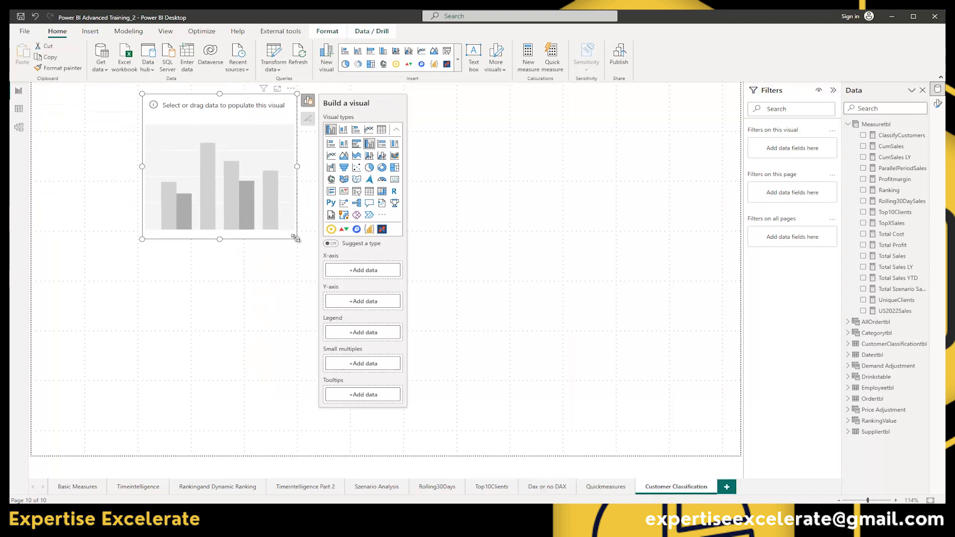
drag(298, 242, 443, 287)
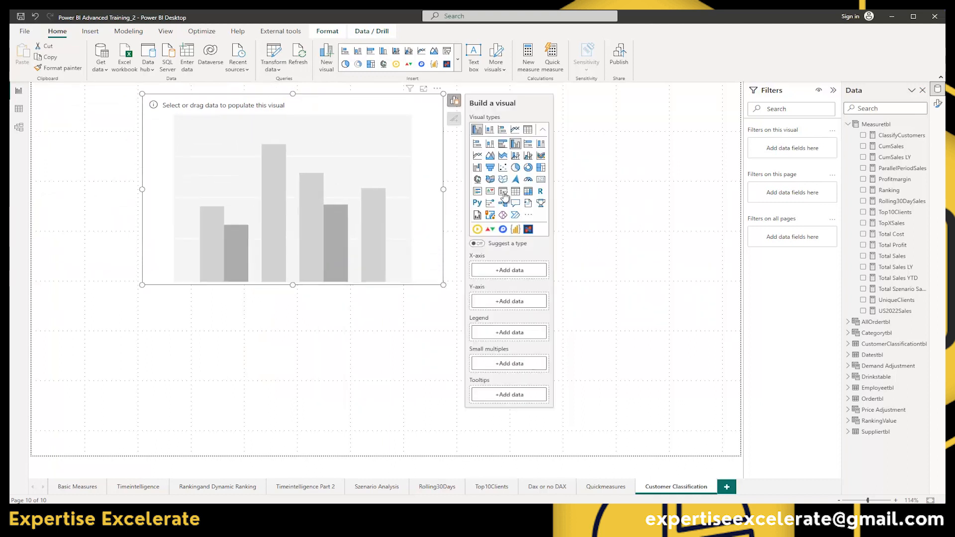
Step: Put Date from Datestbl on the chart's X-axis and the ClassifyCustomers measure on its Y-axis
click(848, 355)
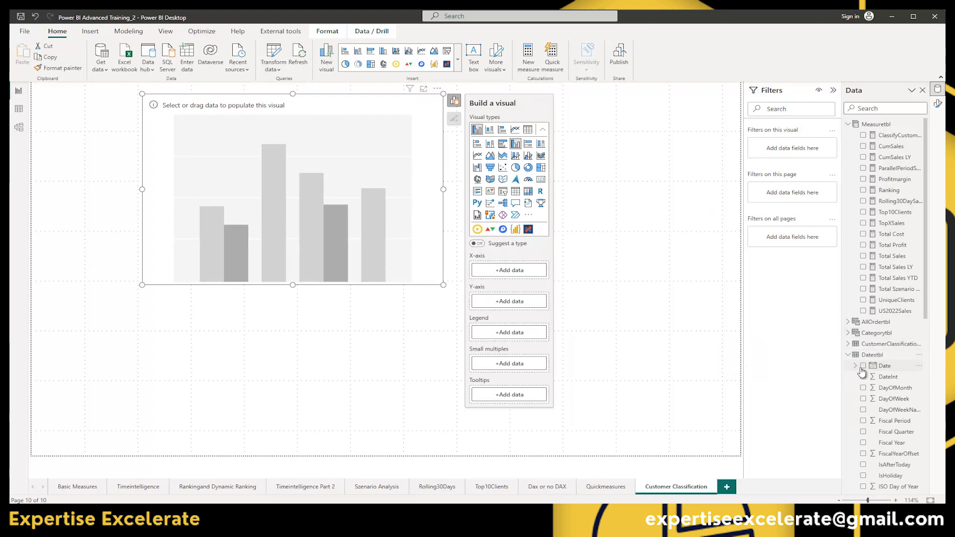
drag(884, 365, 511, 281)
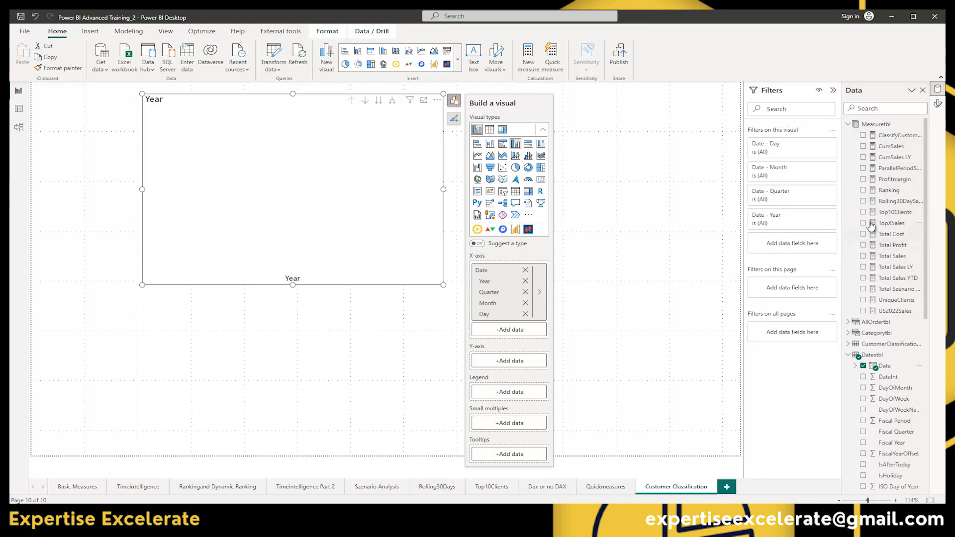
click(870, 141)
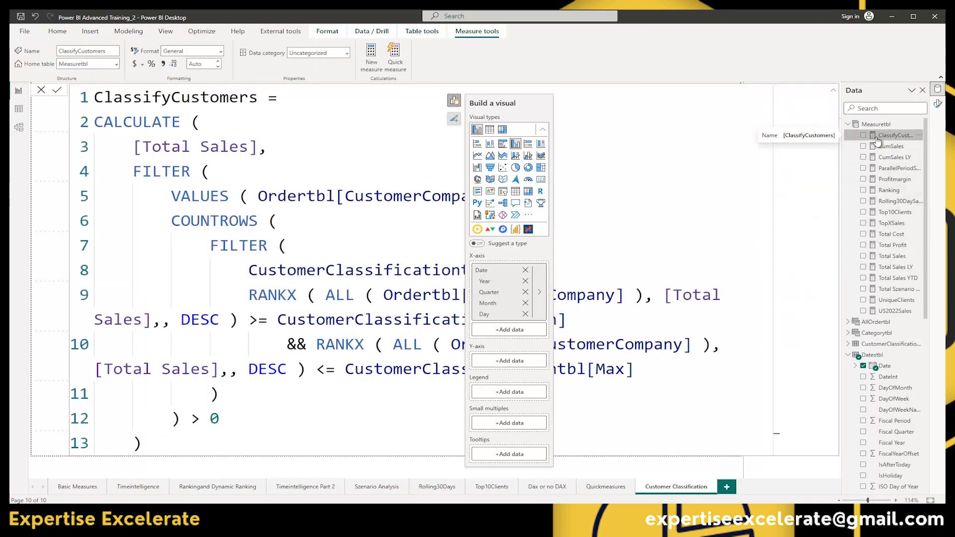
click(864, 124)
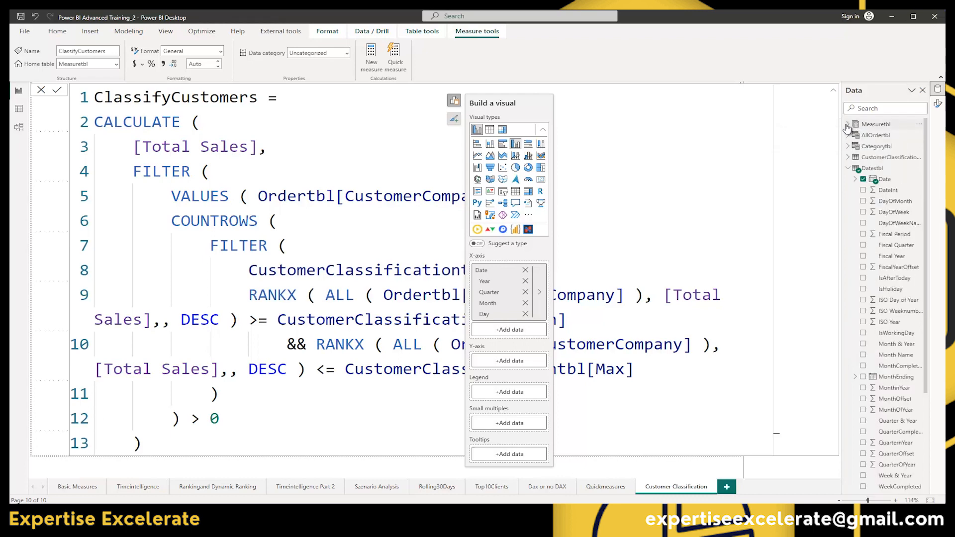
click(848, 124)
click(863, 135)
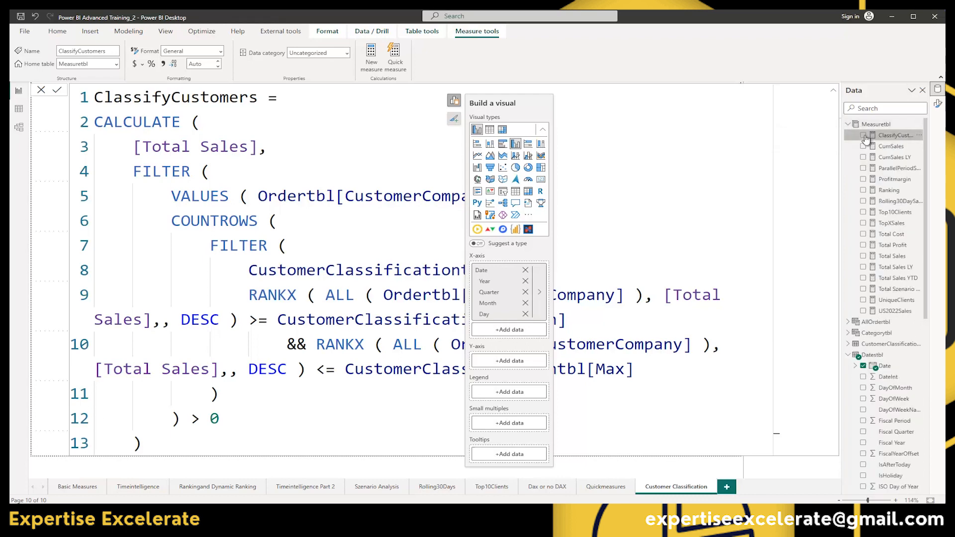
click(833, 90)
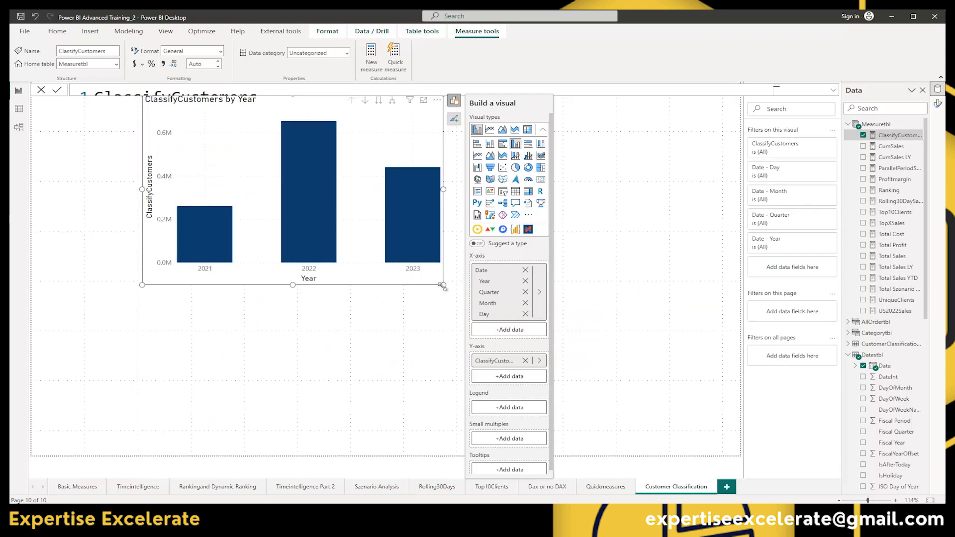
Step: Enlarge the ClassifyCustomers by Year chart further and reposition it on the page
click(464, 304)
drag(444, 286, 562, 366)
drag(490, 145, 472, 165)
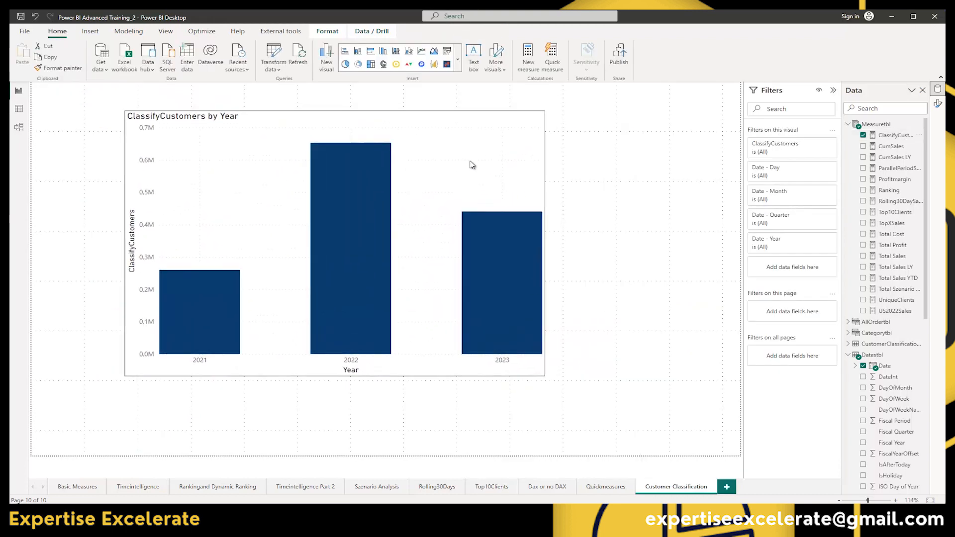
click(472, 165)
Step: Add Total Sales to the chart to compare it with ClassifyCustomers for each year, and remove it again
mouse_move(369, 190)
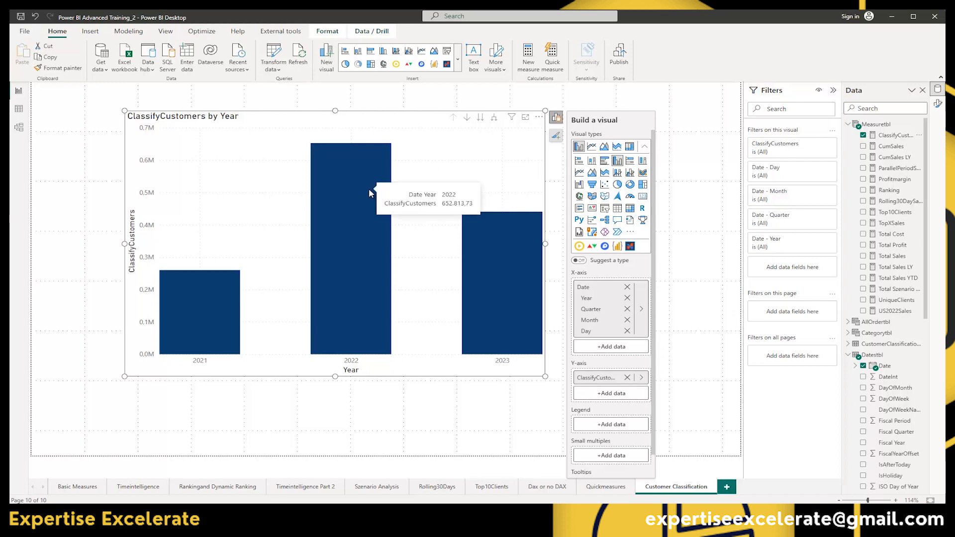
click(864, 256)
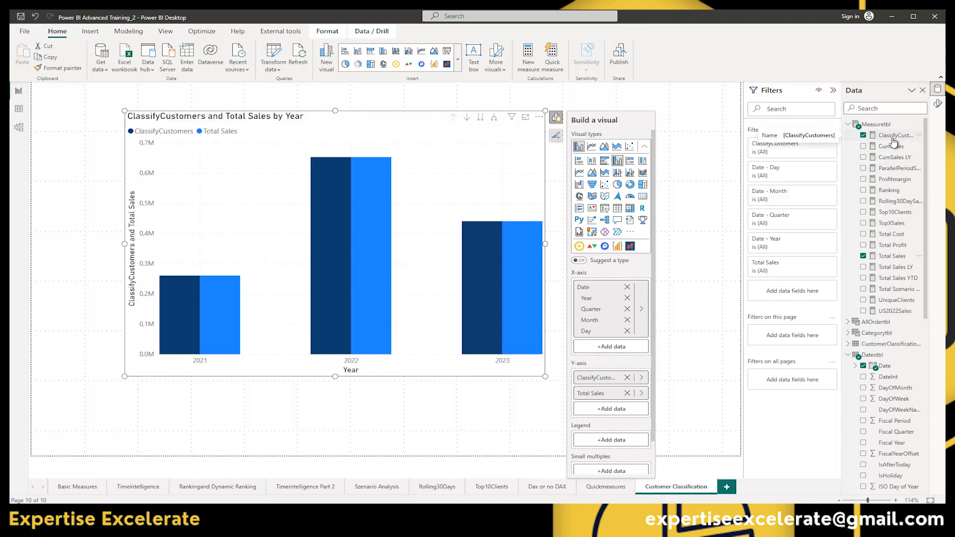
click(864, 256)
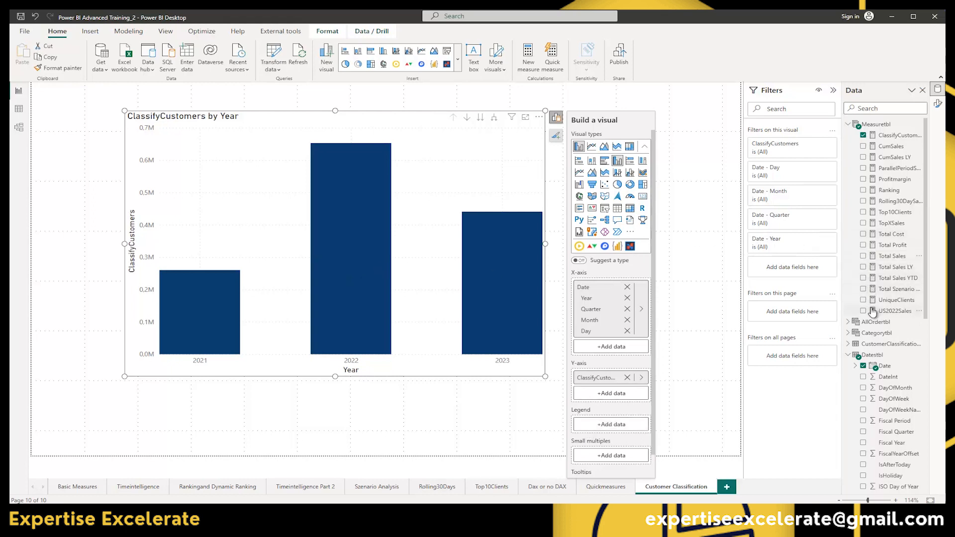
Step: Add the Classification field from CustomerClassificationtbl as the column chart's legend
click(847, 345)
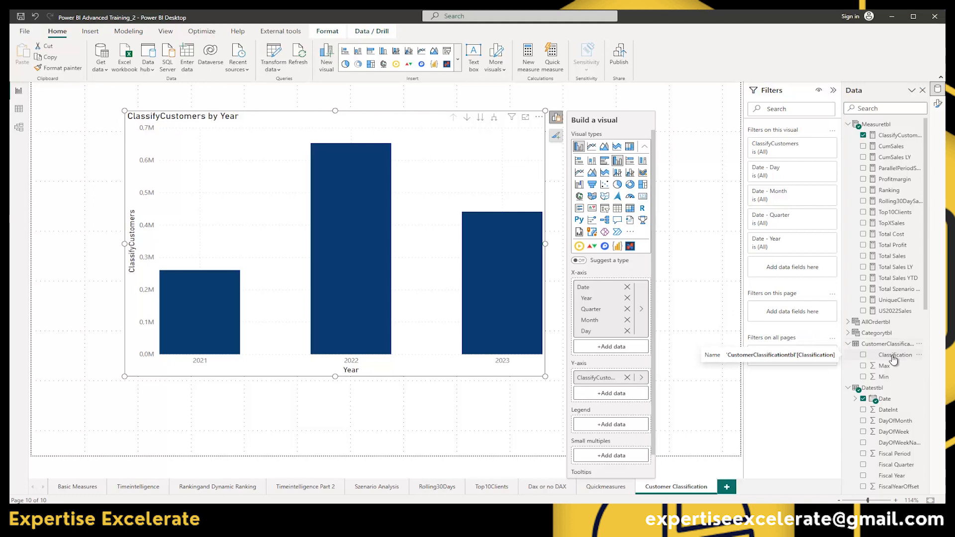
drag(893, 359, 617, 426)
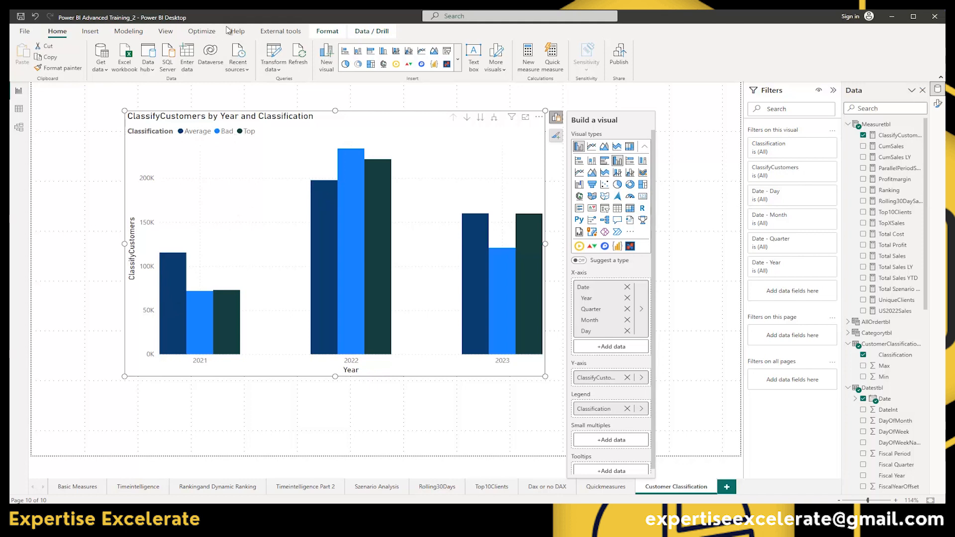
Step: Try several report themes and settle on the one with a bright blue, dark blue and orange palette
click(165, 31)
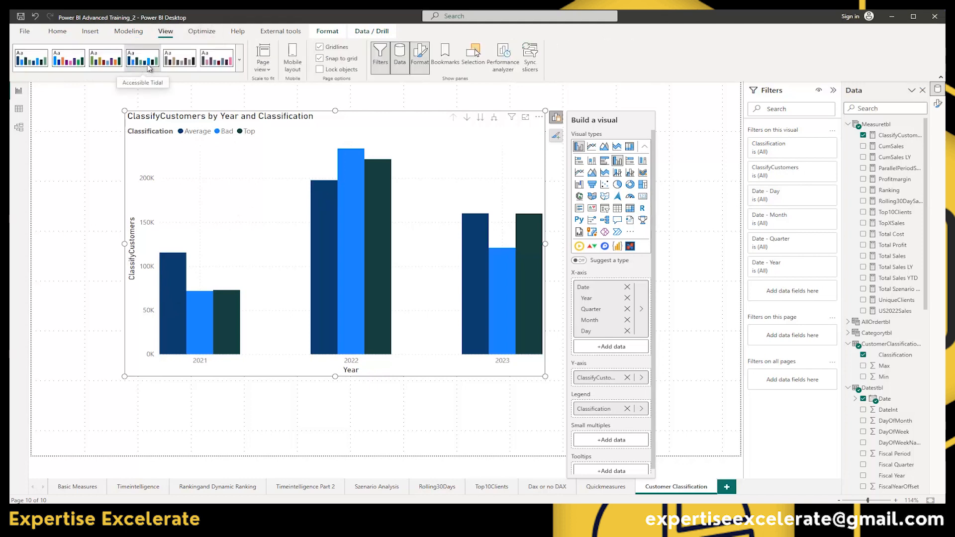
click(180, 59)
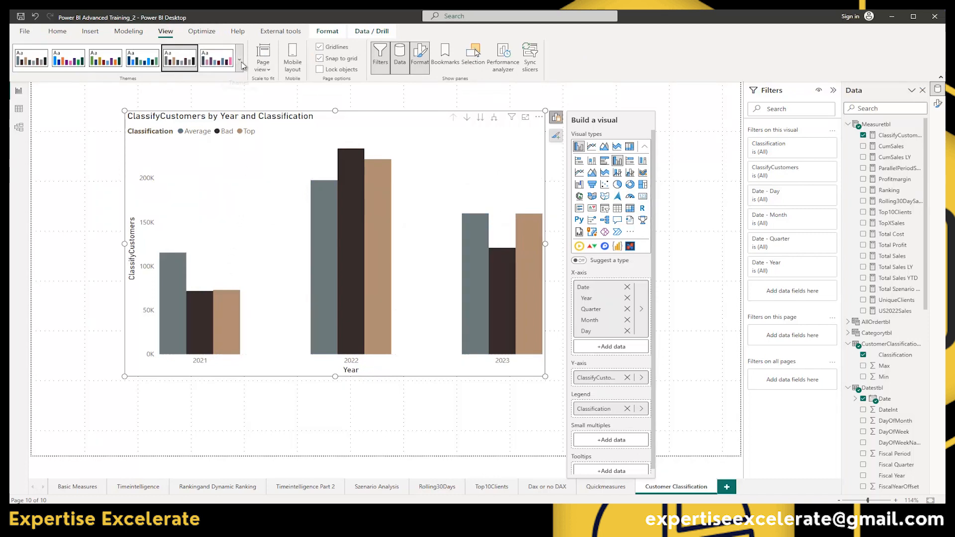
click(112, 69)
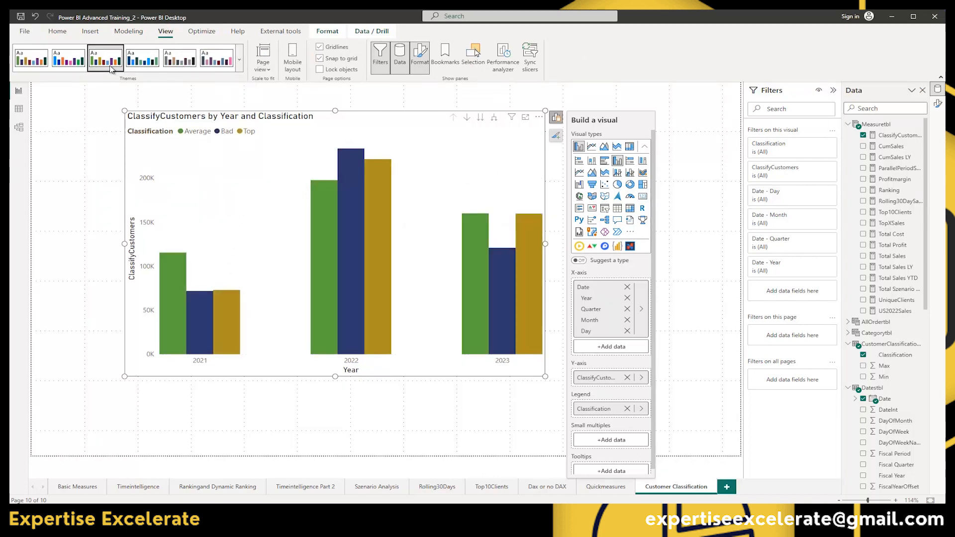
click(69, 62)
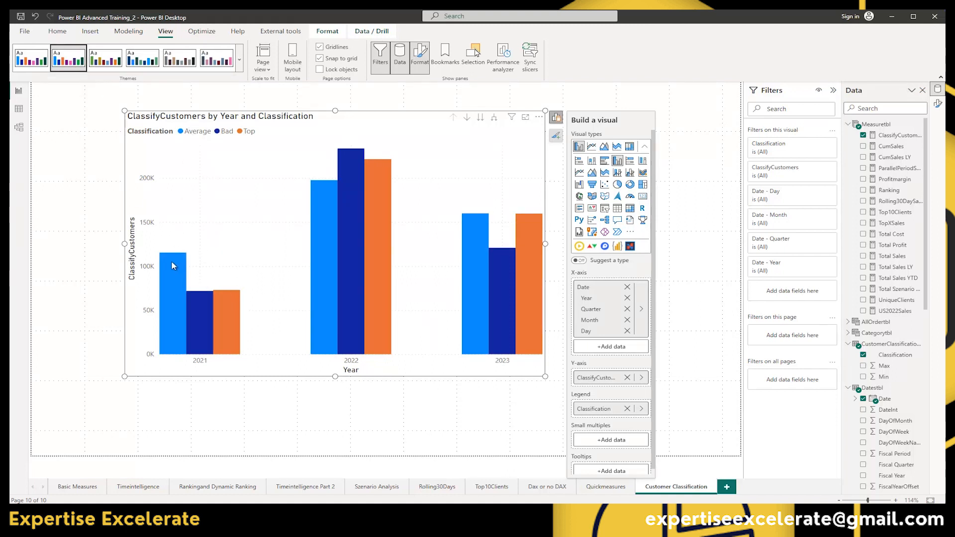
mouse_move(172, 265)
mouse_move(221, 309)
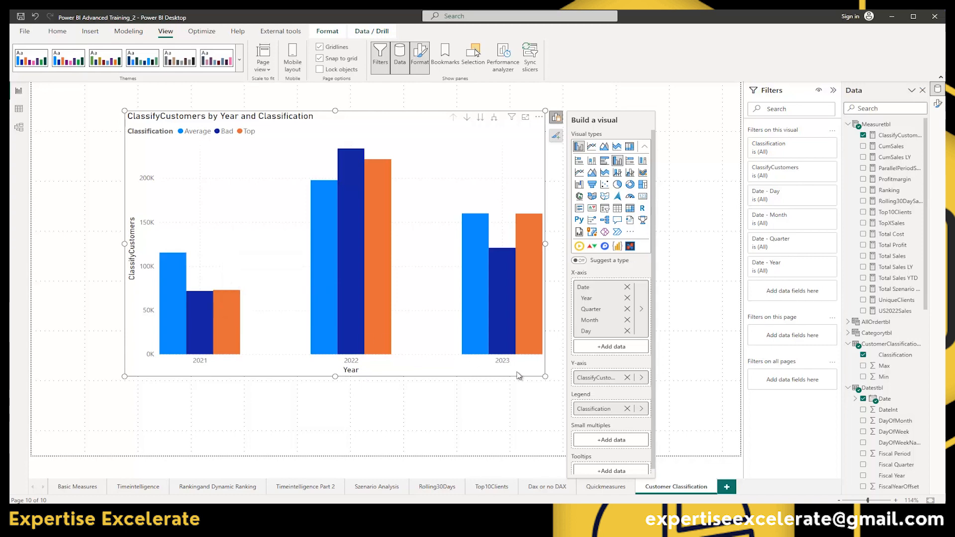
Step: Shrink the column chart into the report page's upper-left corner and turn on its data labels
drag(545, 378, 487, 294)
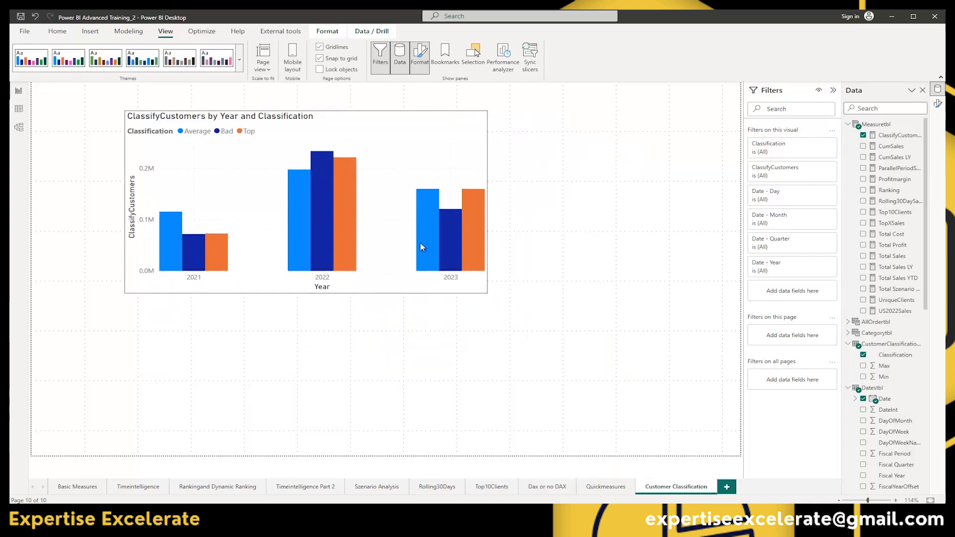
drag(341, 124, 270, 111)
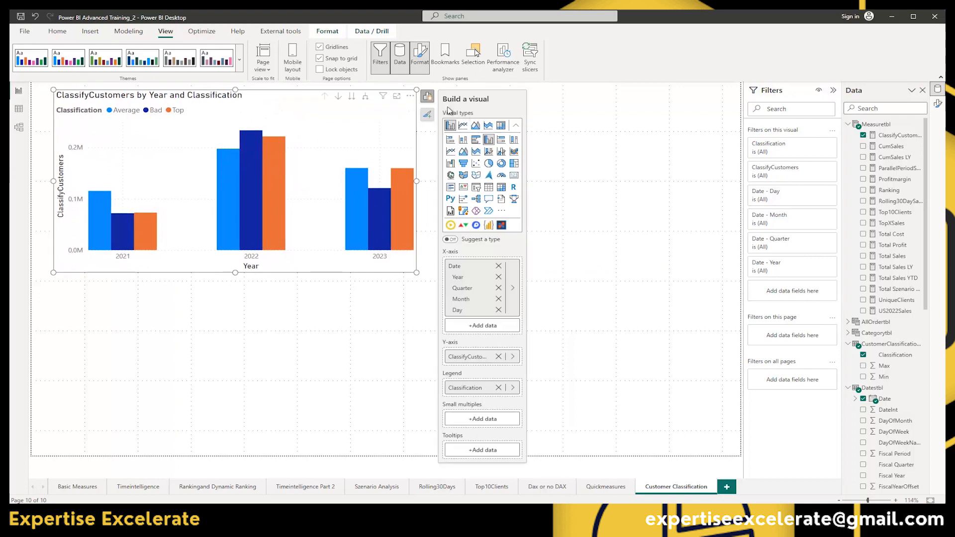
click(427, 114)
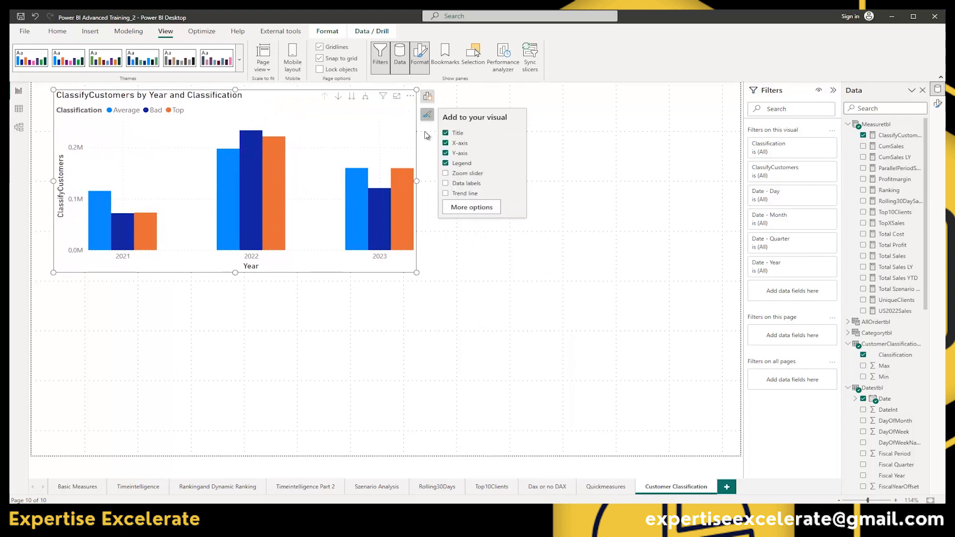
click(445, 183)
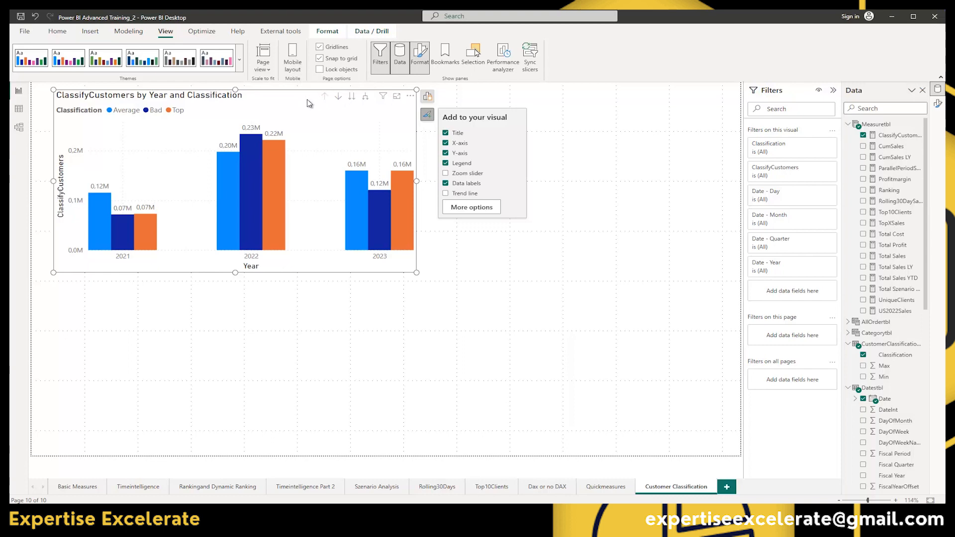
Step: Duplicate the chart below the original and change the copy to a 100% stacked column chart
key(ctrl+v)
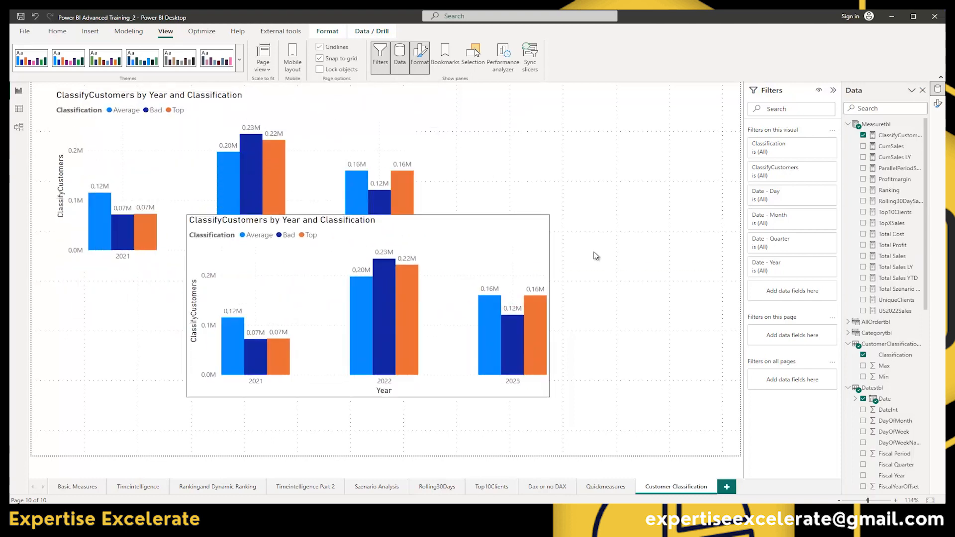
drag(511, 275, 448, 333)
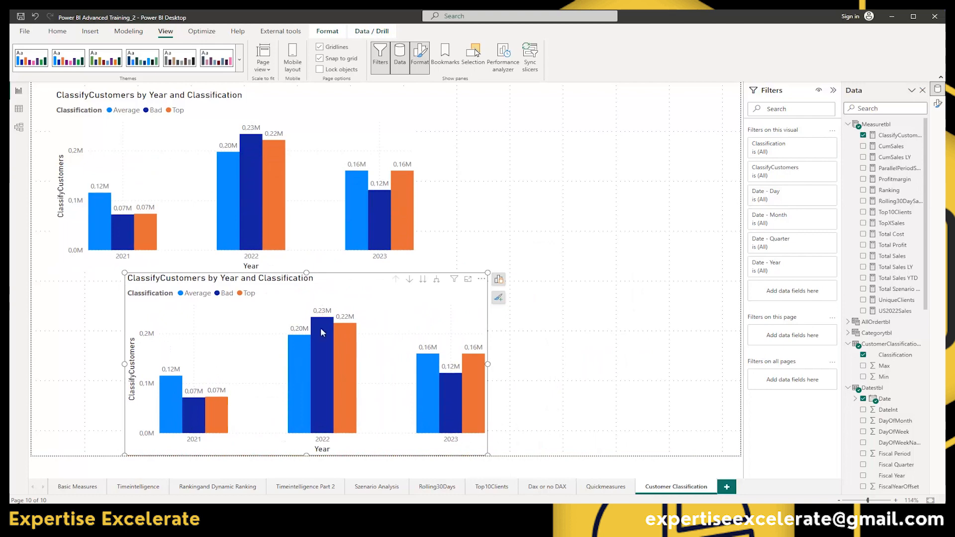
mouse_move(348, 339)
click(499, 281)
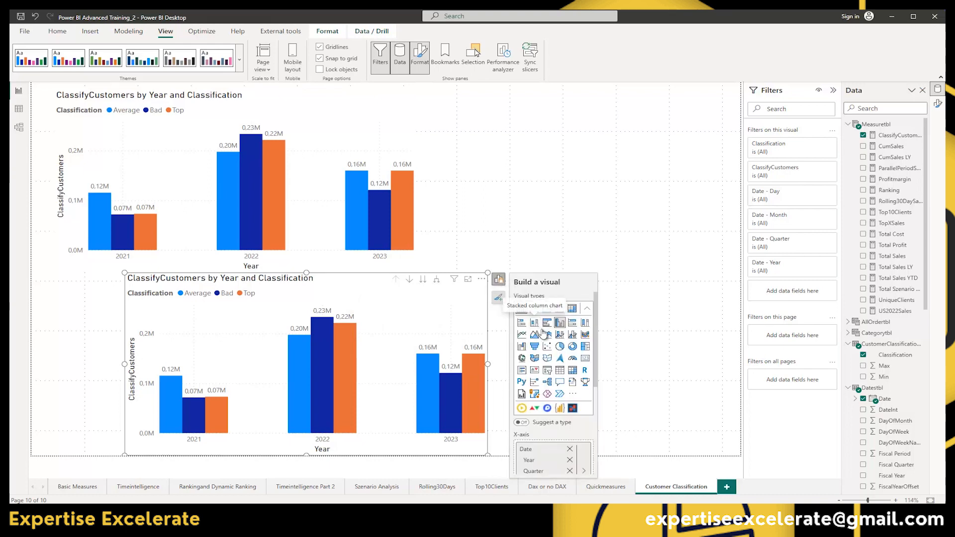
click(586, 323)
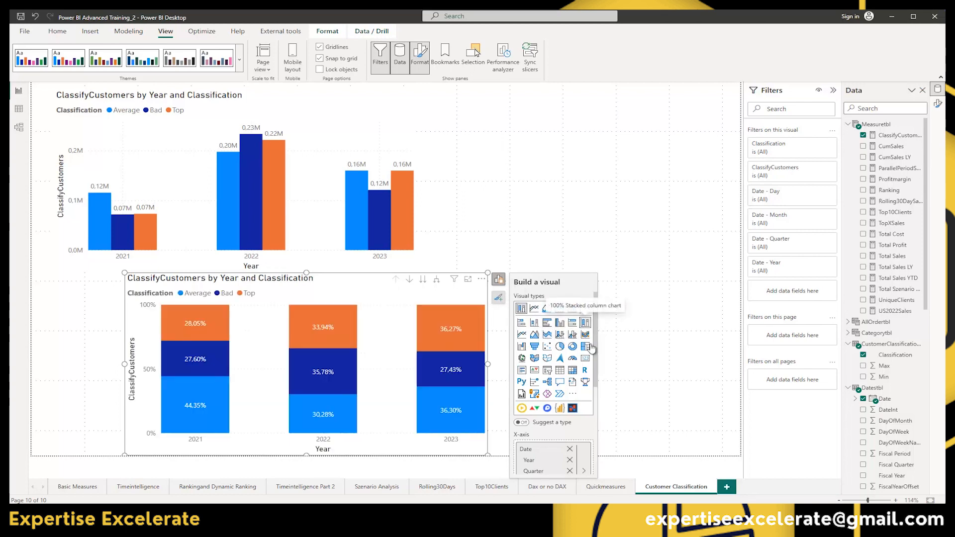
click(646, 241)
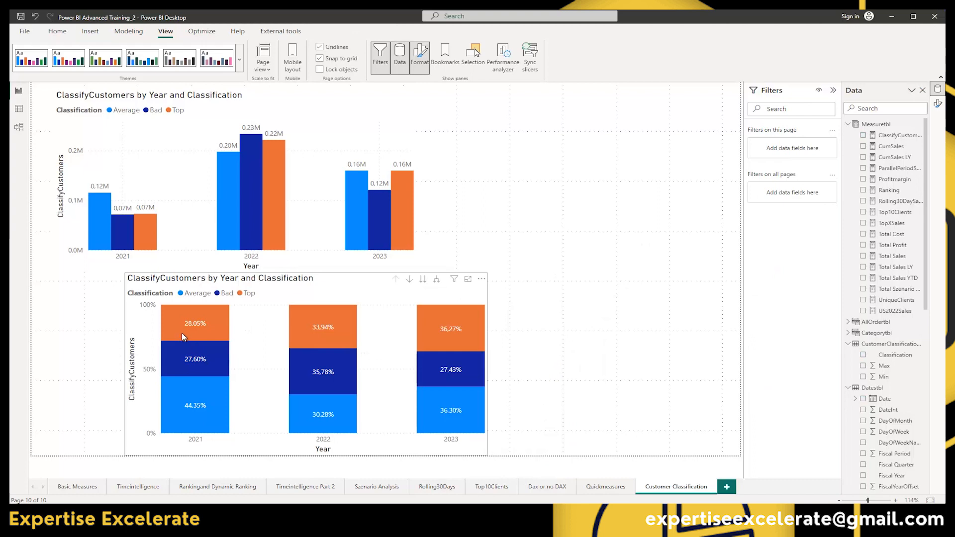
Step: Examine the share of Top and Average customers for each year in the 100% stacked column chart
mouse_move(208, 406)
mouse_move(319, 331)
mouse_move(475, 328)
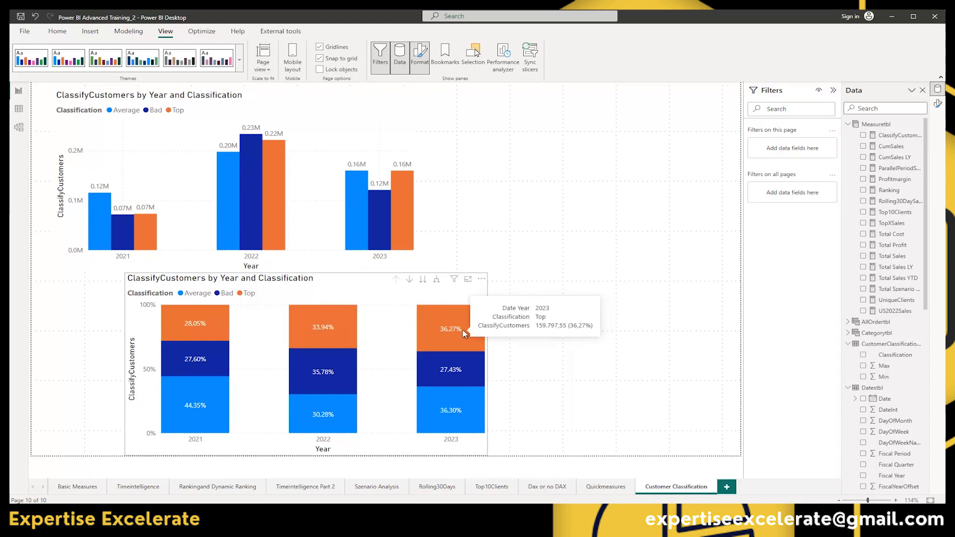
mouse_move(461, 433)
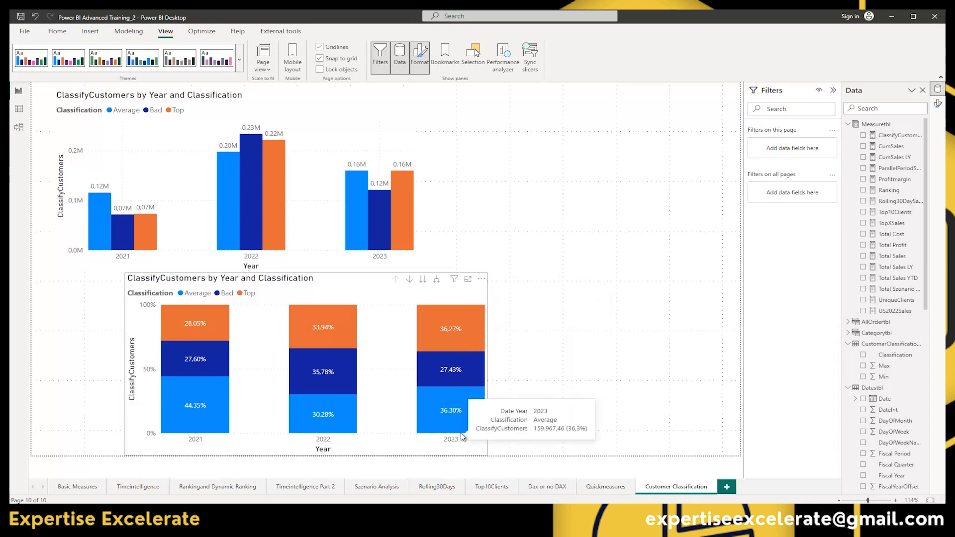